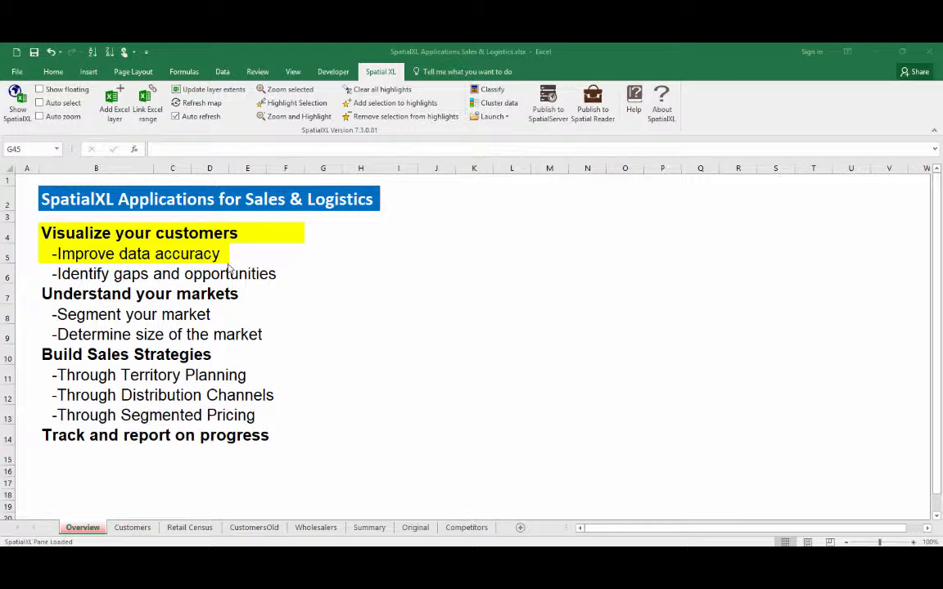
Open the Customers worksheet and show the SpatialXL map pane
click(144, 528)
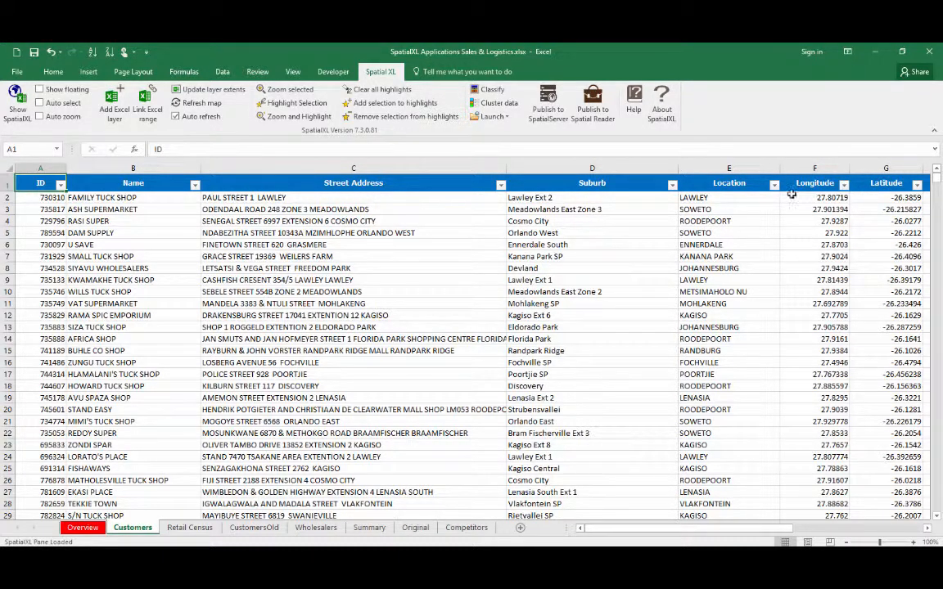
click(15, 103)
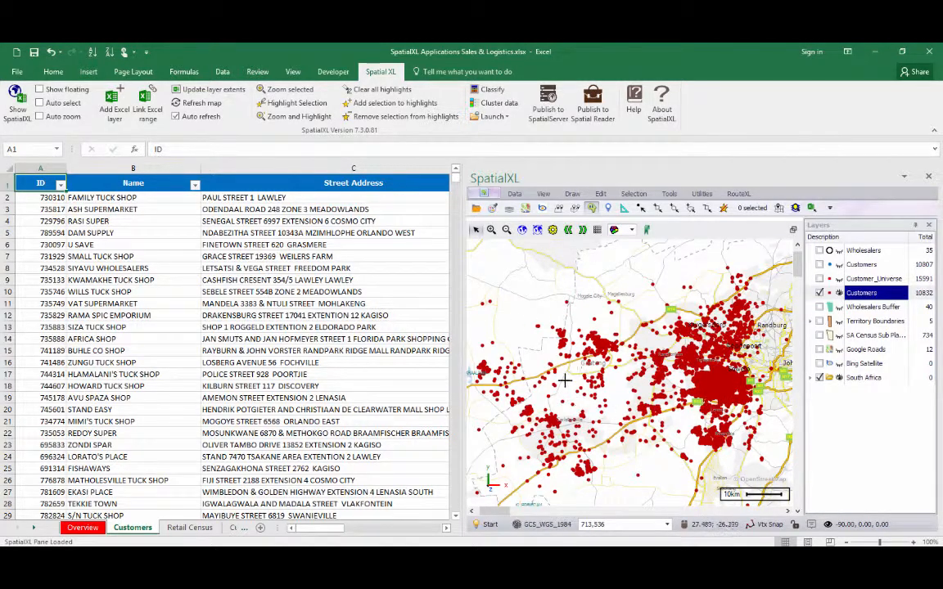
Zoom the map to fit the Customers layer
right_click(882, 299)
click(882, 326)
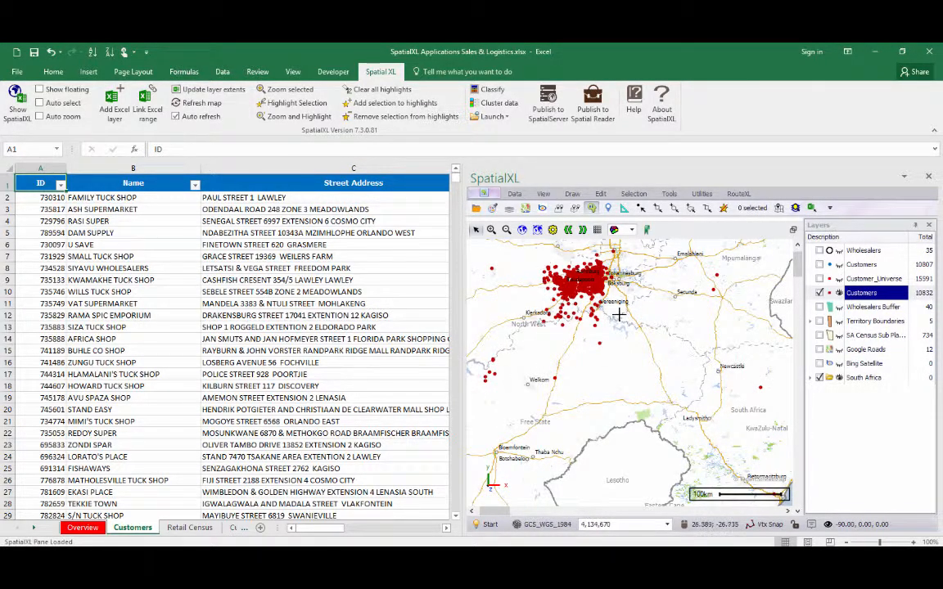
Box-select the outlying customers on the map and highlight the selected records in the worksheet
click(658, 208)
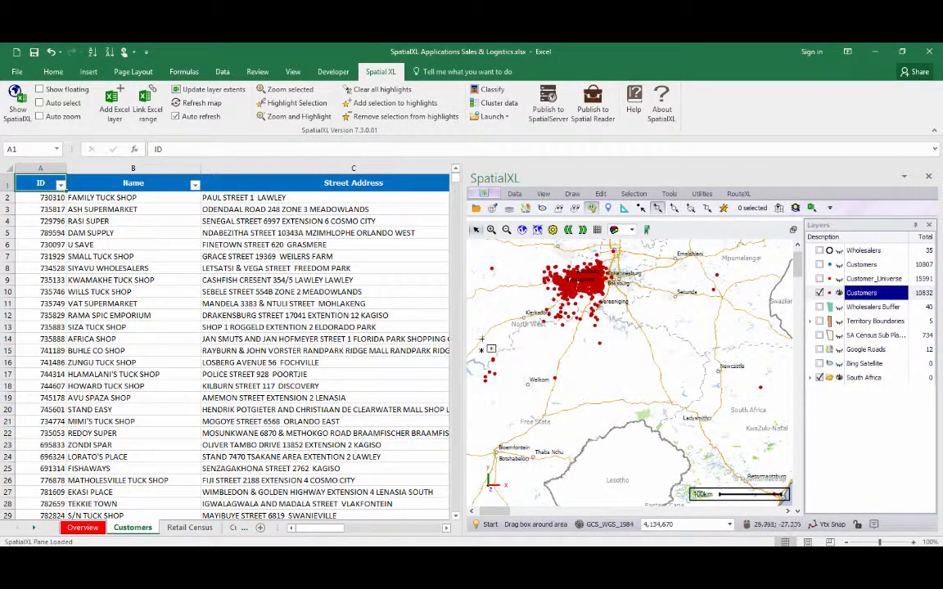
drag(473, 335, 705, 387)
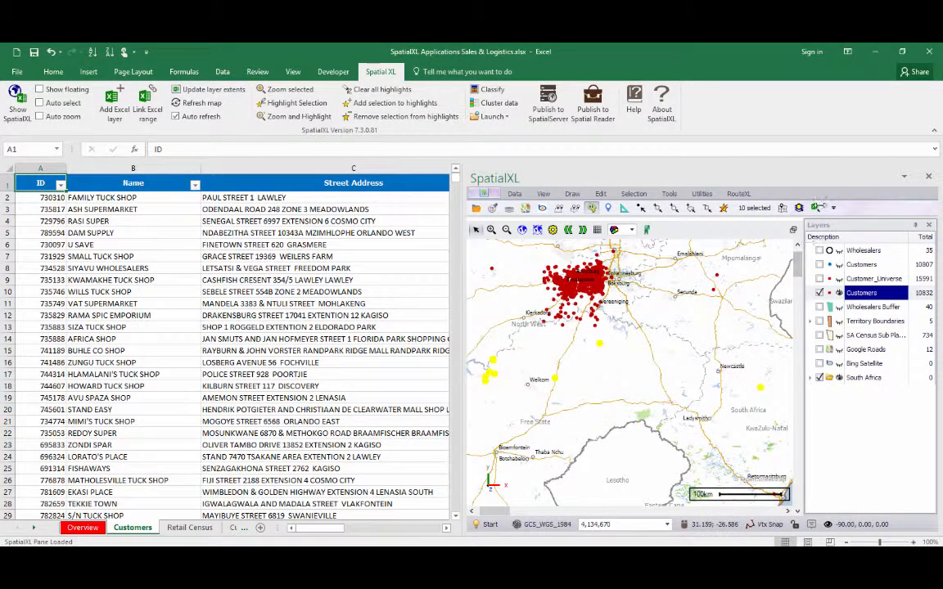
click(817, 208)
click(816, 325)
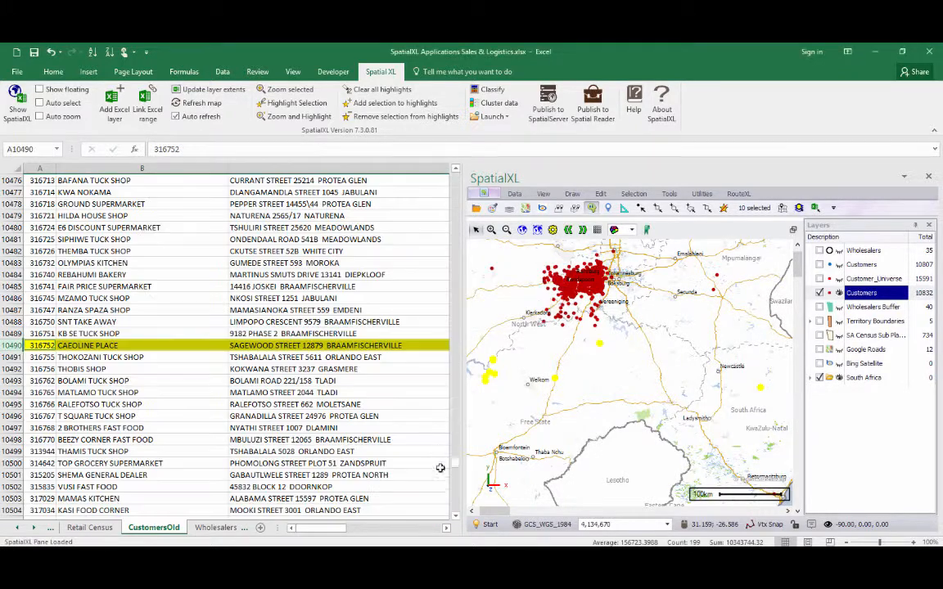
drag(457, 497, 449, 164)
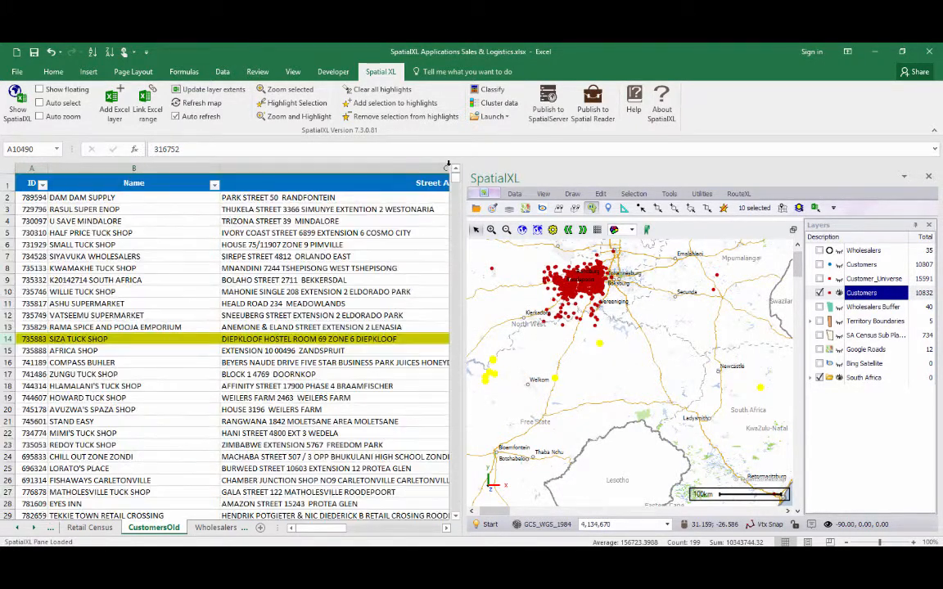
click(214, 186)
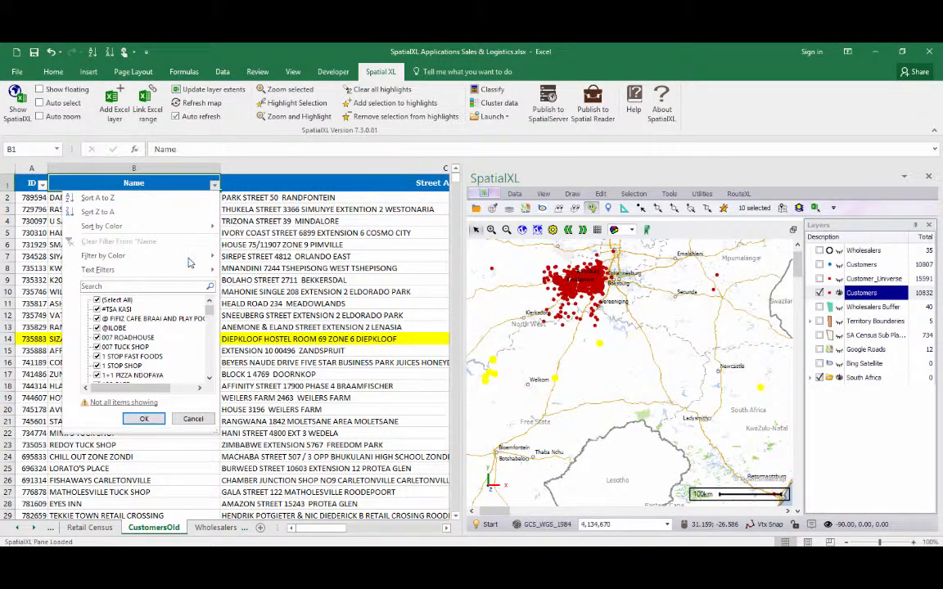
mouse_move(189, 261)
click(225, 245)
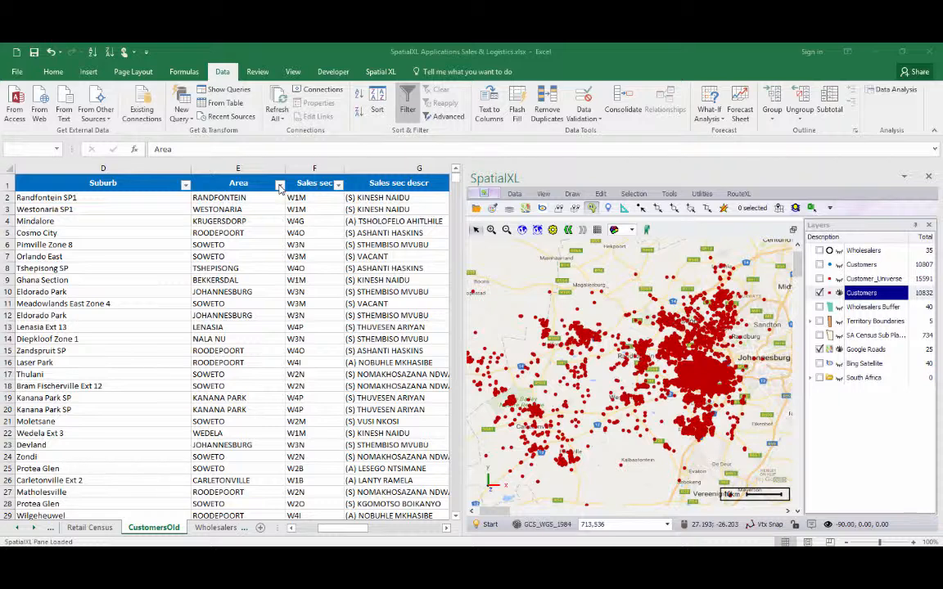
Filter the worksheet's Area column to show only SOWETO
click(279, 186)
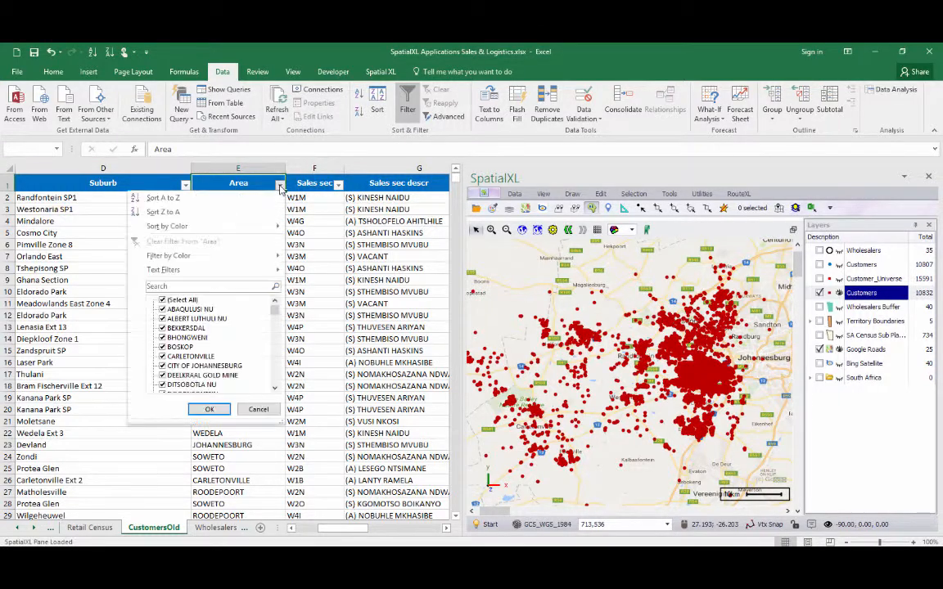
click(242, 285)
text(soweto)
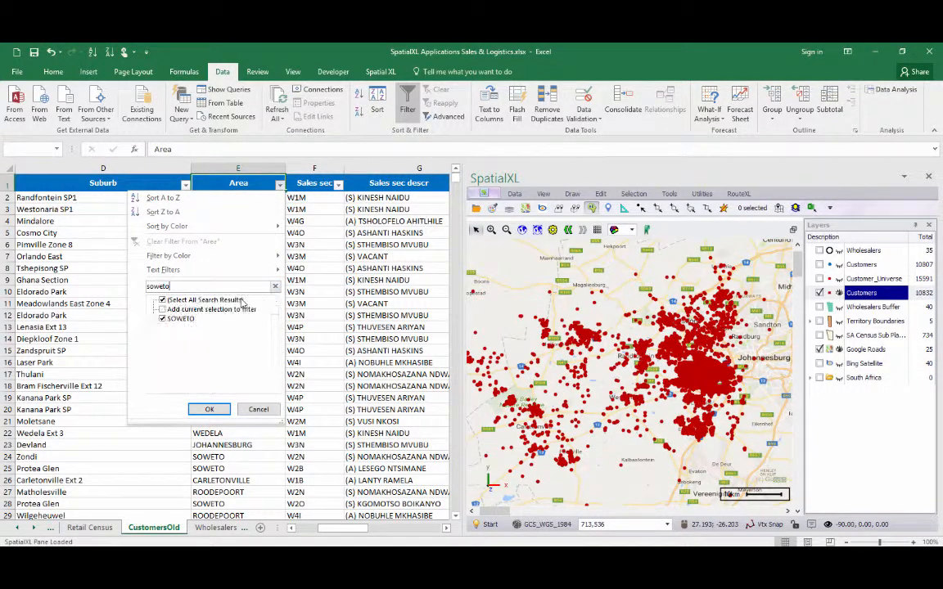
click(209, 409)
Zoom into the Jabulani Shop customer and inspect its item properties
click(582, 379)
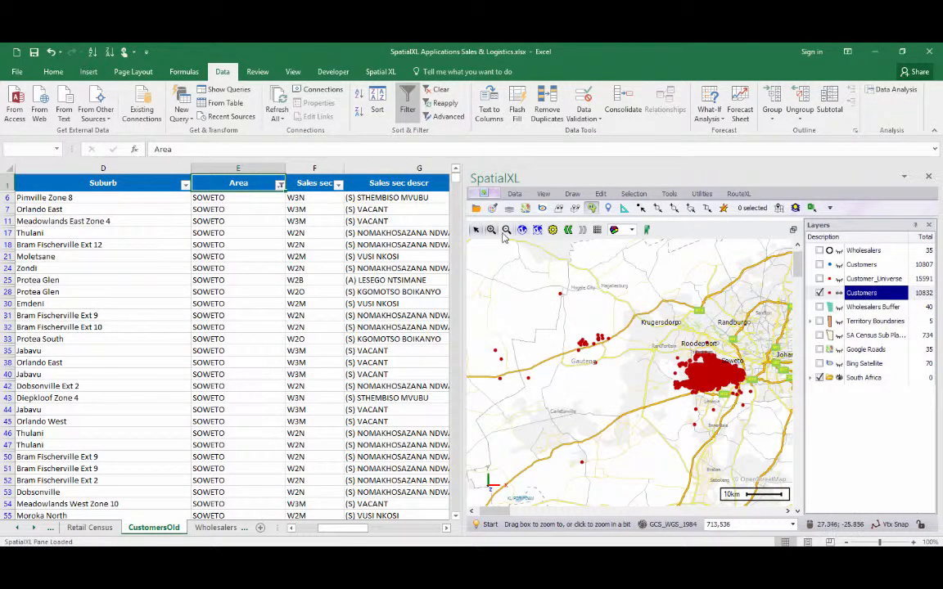
drag(679, 319, 714, 347)
drag(641, 344, 650, 361)
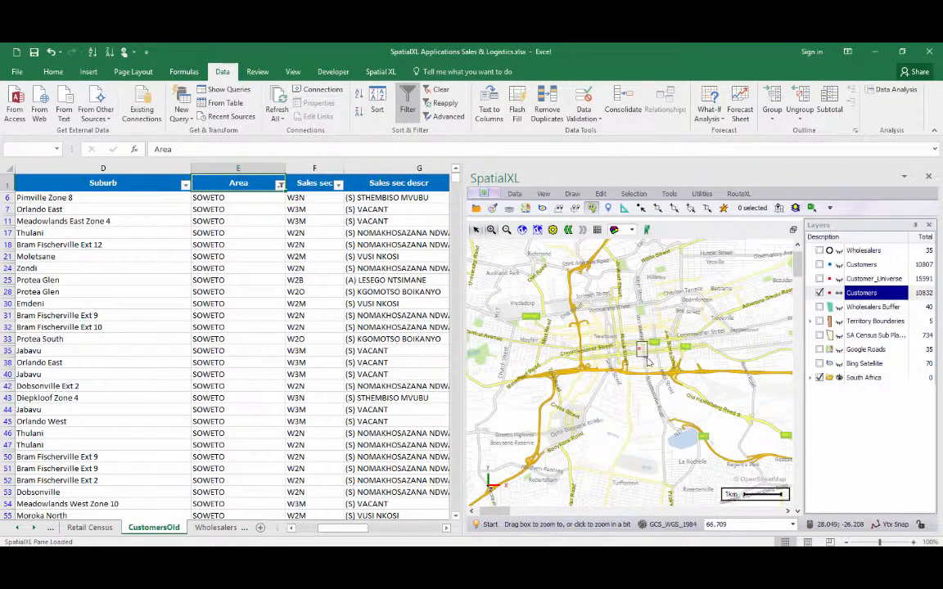
click(608, 207)
drag(572, 354, 614, 379)
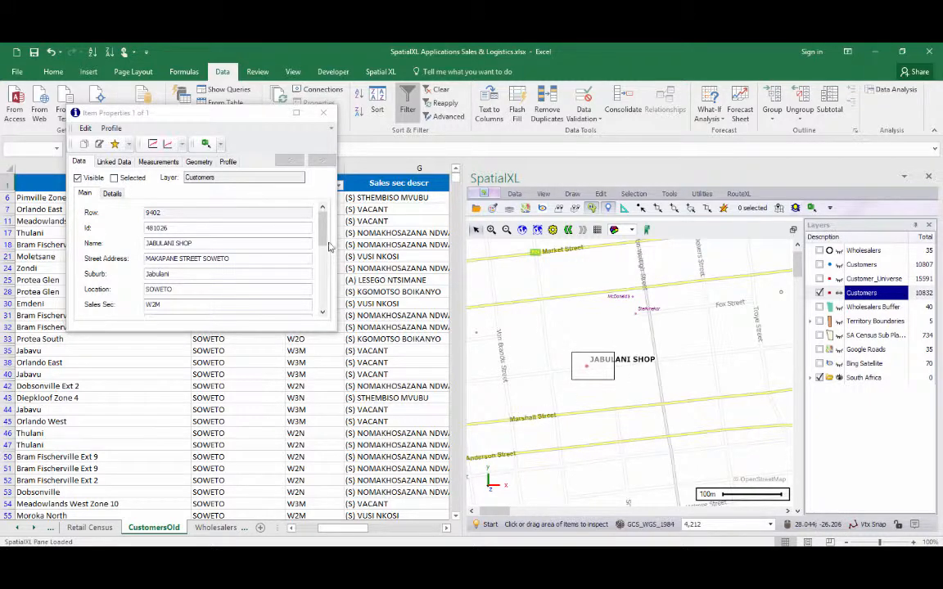
scroll(329, 246, down, 3)
scroll(330, 239, up, 3)
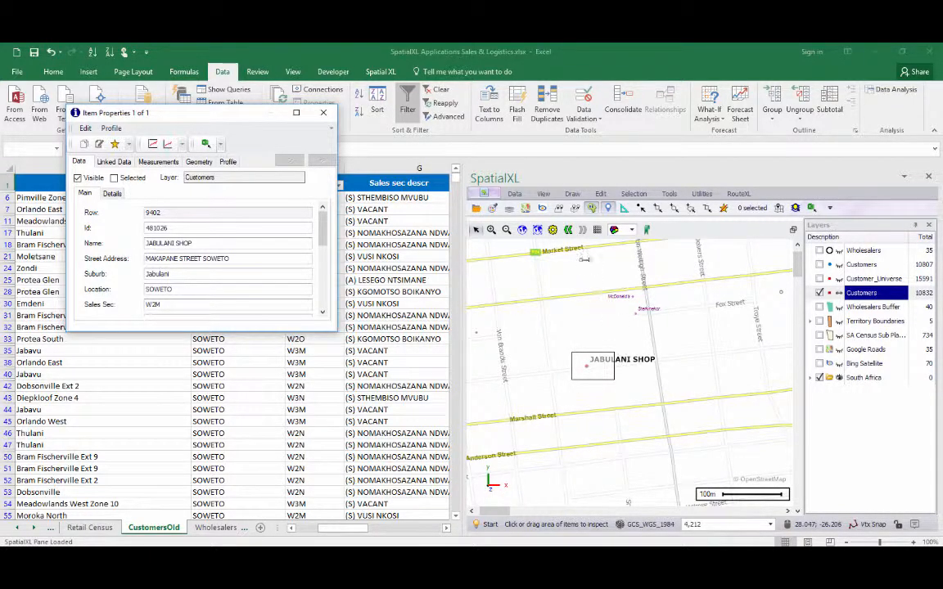
click(558, 209)
click(325, 114)
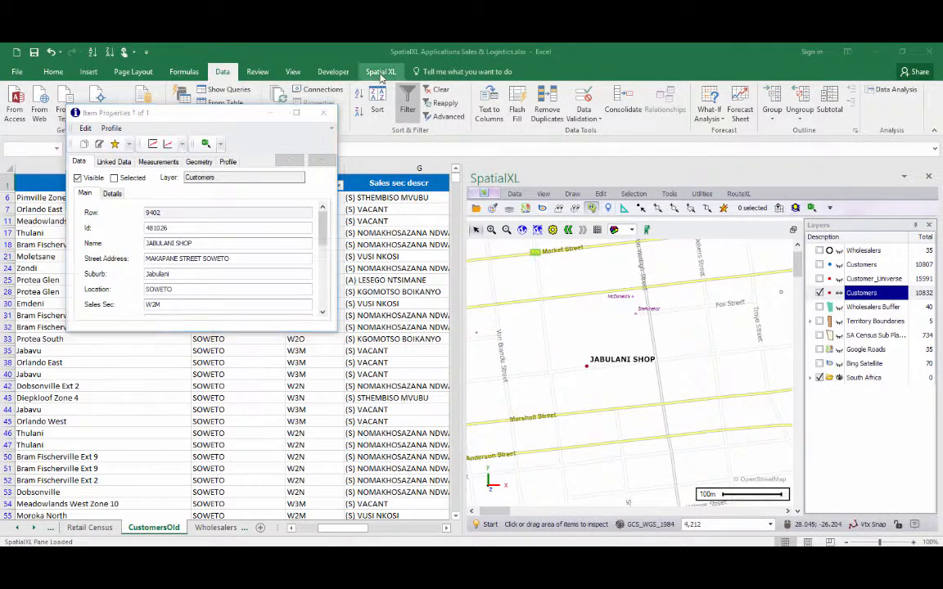
Switch the SpatialXL map to a floating window
click(381, 72)
click(36, 87)
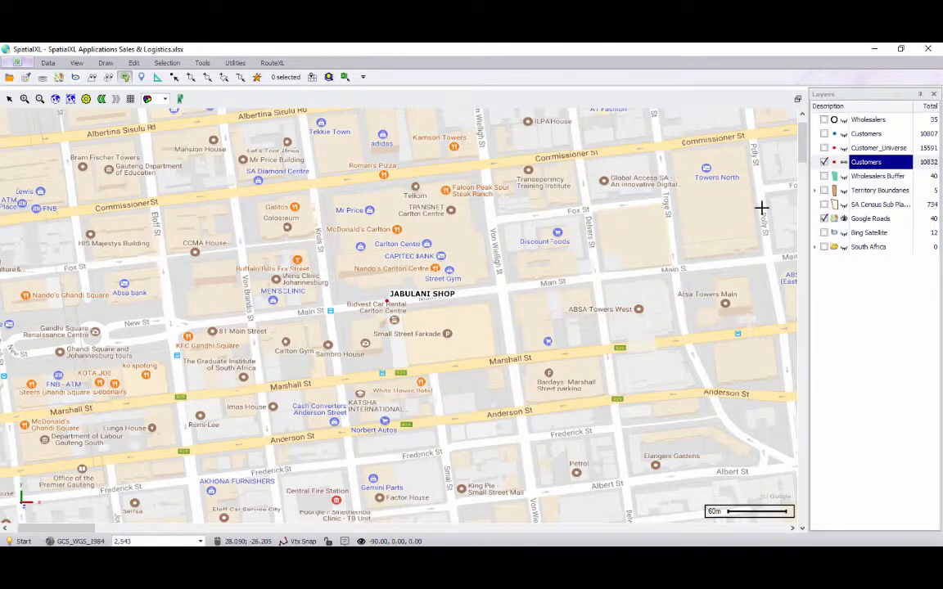
Switch the basemap from Google Roads to Bing Satellite
click(823, 219)
click(824, 232)
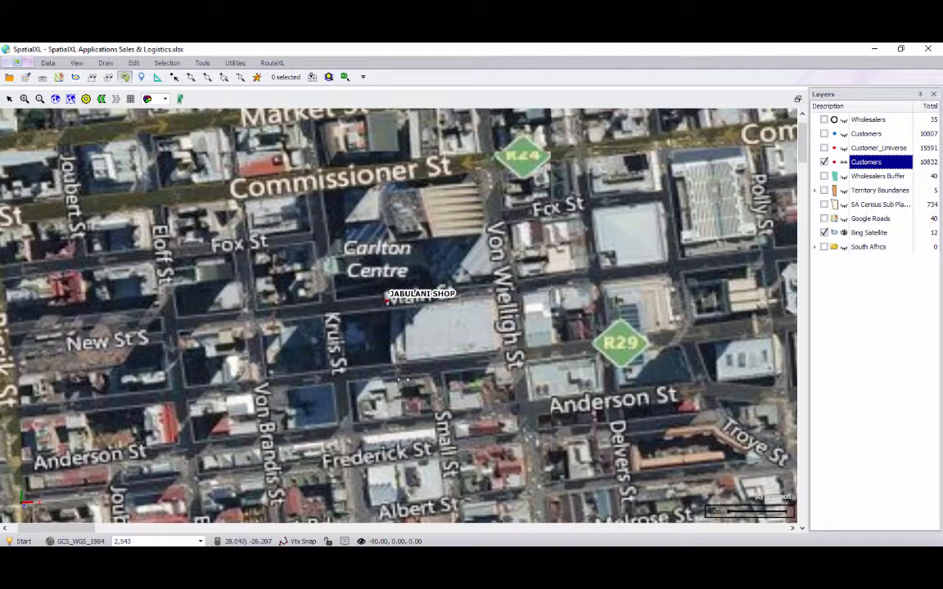
Apply the Sales Territories theme to the Customers layer
scroll(482, 288, up, 1)
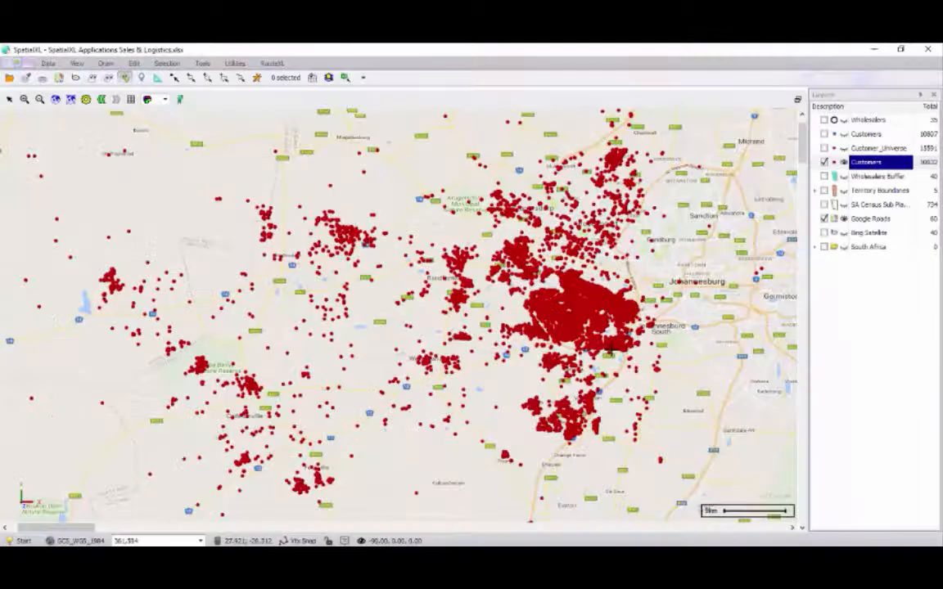
right_click(873, 168)
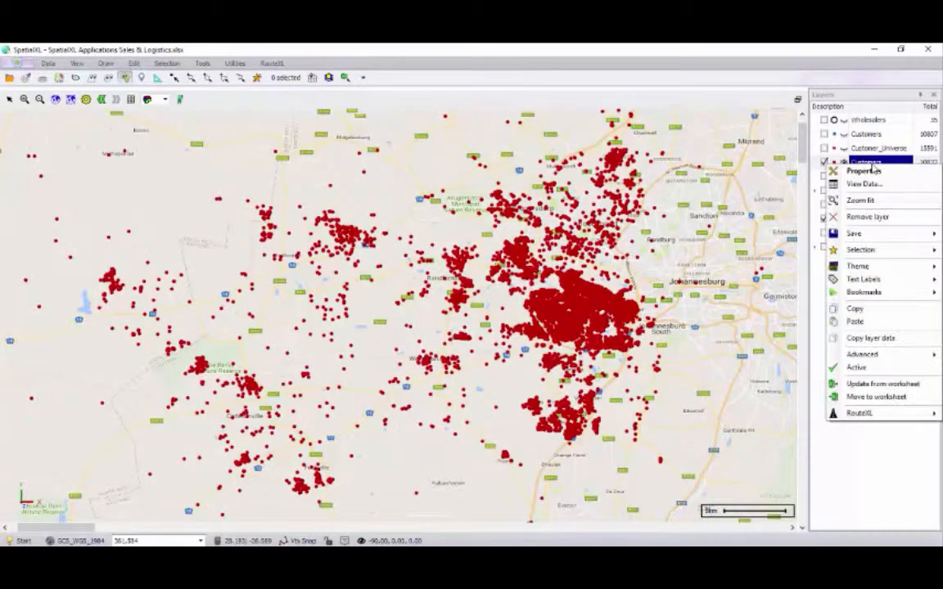
mouse_move(858, 266)
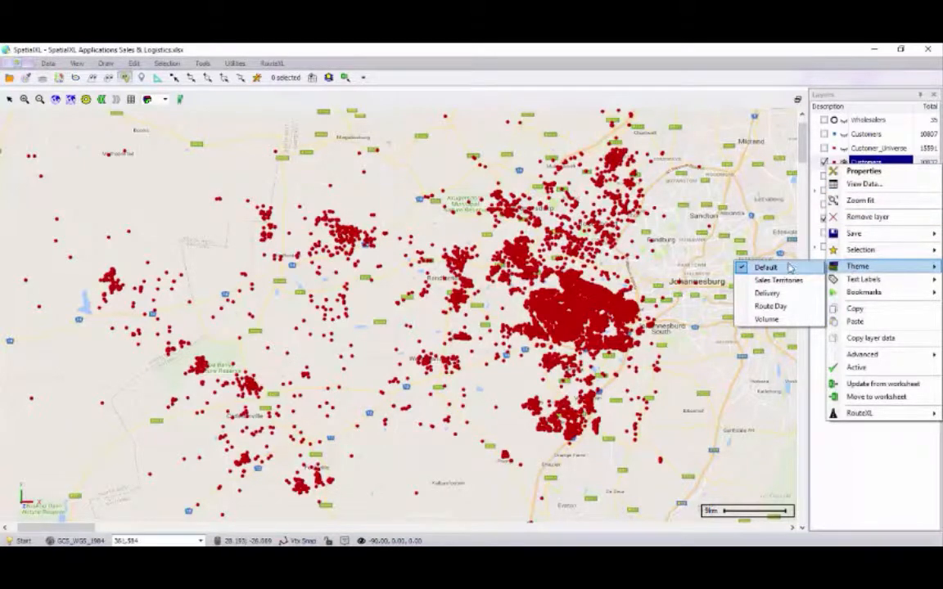
click(769, 280)
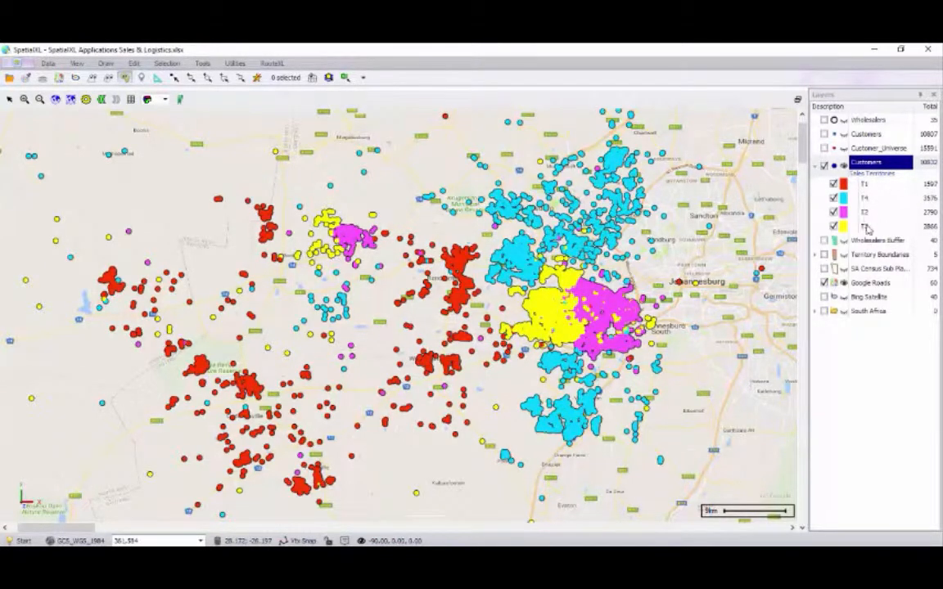
Open the Customers layer data table and group its records by Old Sales Team
right_click(861, 162)
click(843, 185)
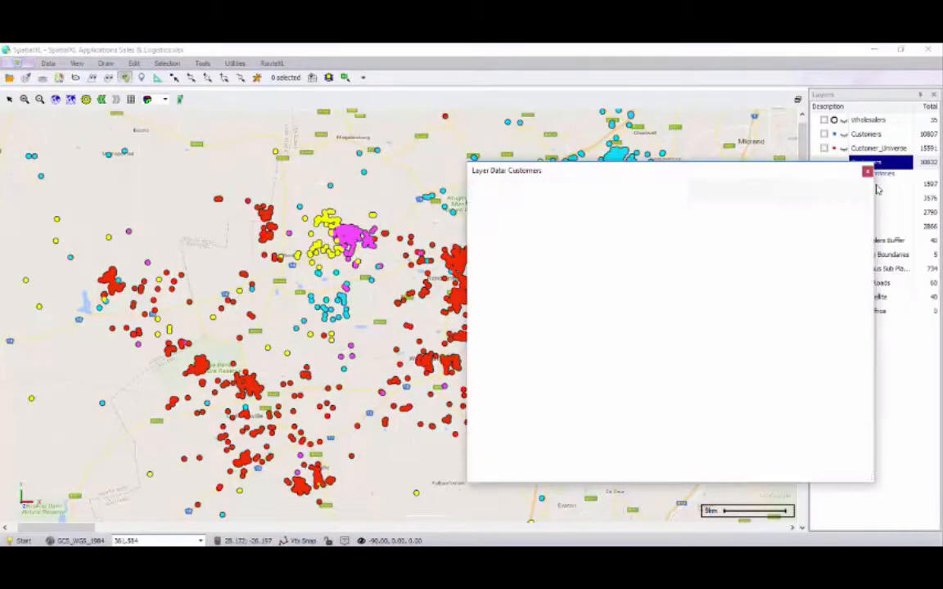
drag(733, 177, 598, 166)
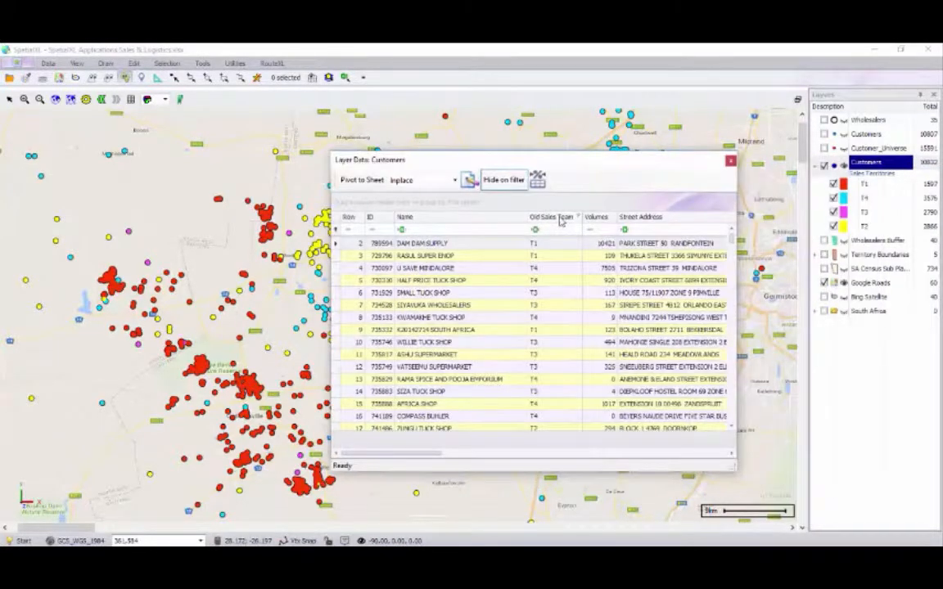
drag(561, 221, 426, 205)
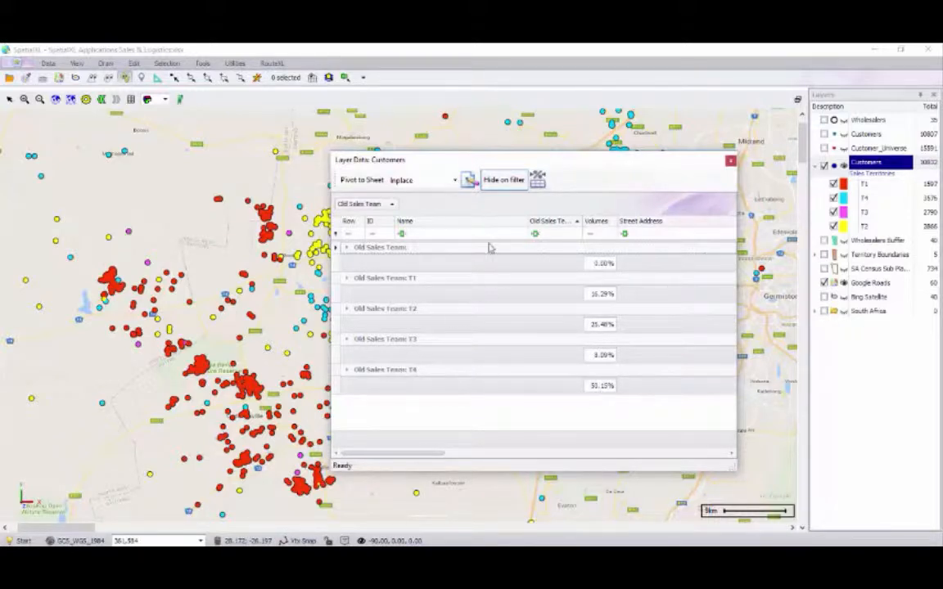
drag(548, 168, 791, 238)
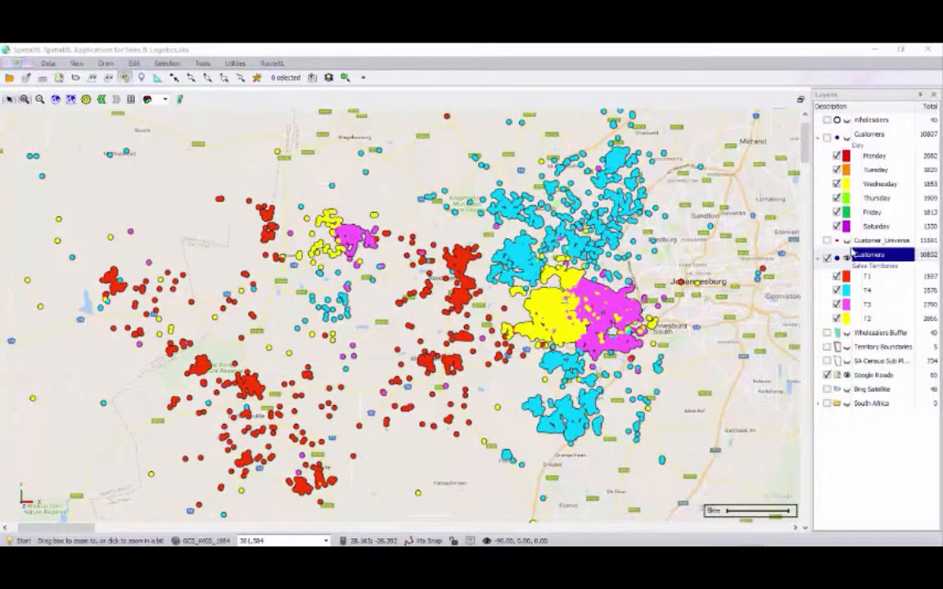
Apply the Route Day theme to the Customers layer
right_click(857, 254)
mouse_move(858, 363)
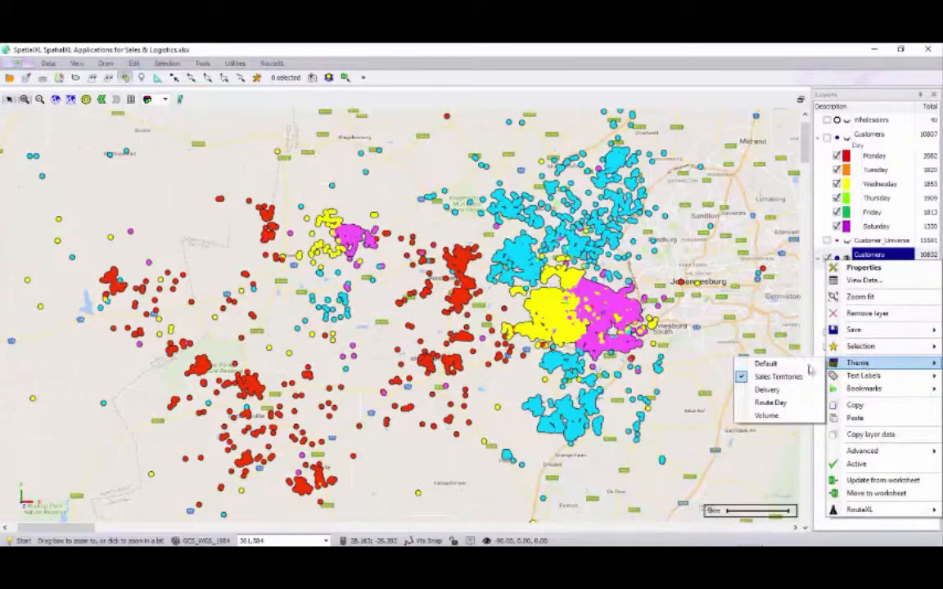
click(781, 403)
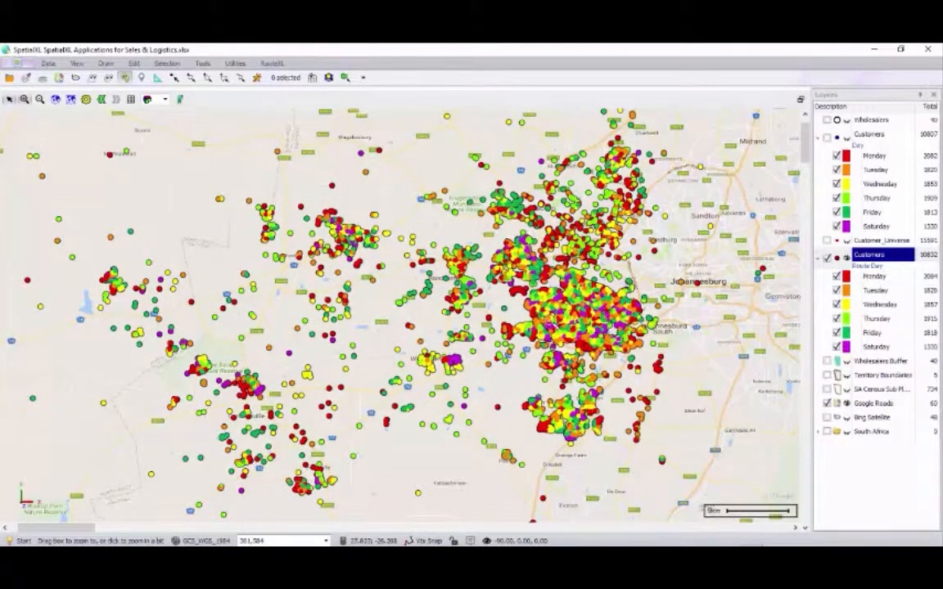
drag(571, 307, 591, 325)
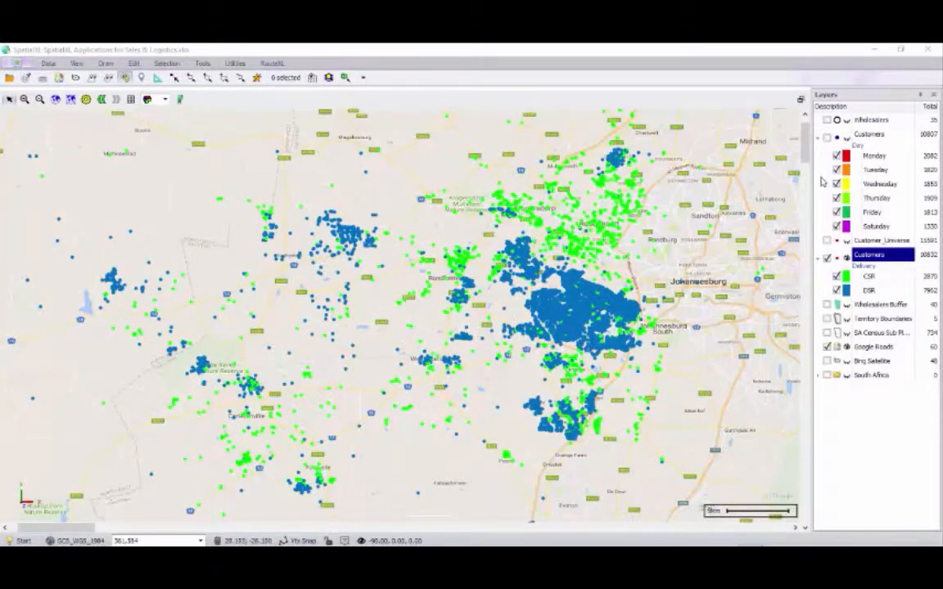
Turn on the Wholesalers and Wholesalers Buffer layers
click(827, 121)
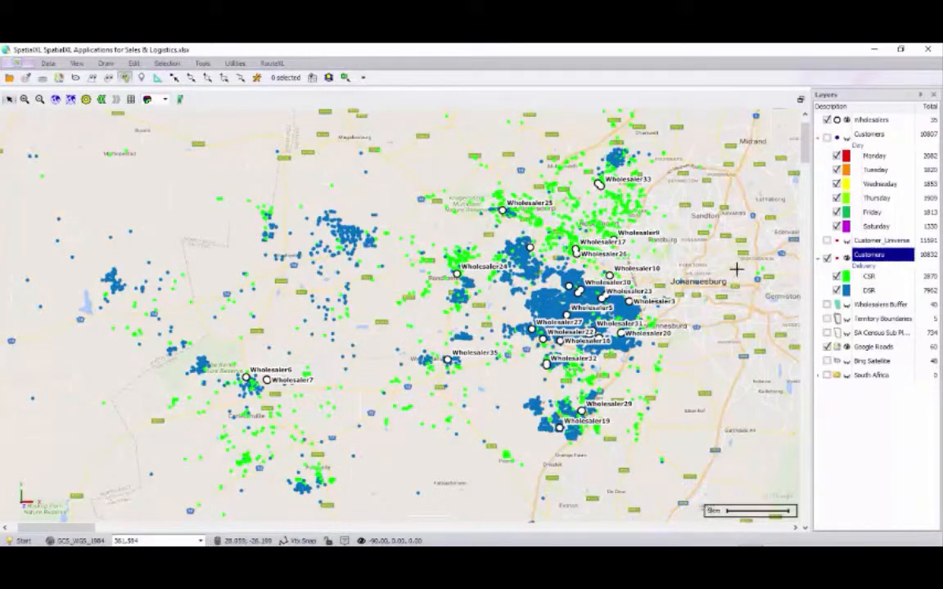
click(828, 305)
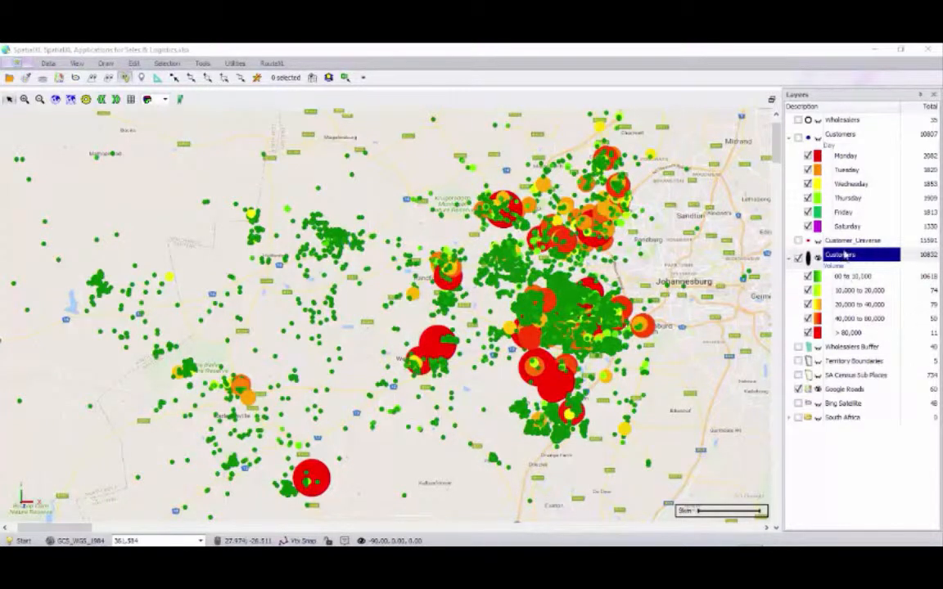
Hide the Volume classes 0 to 10,000, 10,000 to 20,000, 20,000 to 40,000 and 40,000 to 80,000
click(808, 276)
click(808, 290)
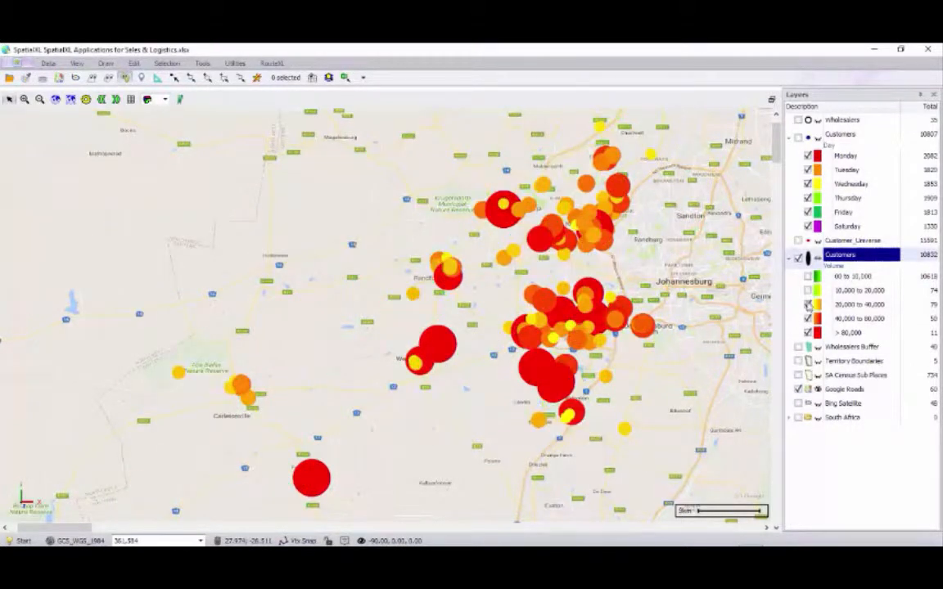
click(808, 304)
click(808, 318)
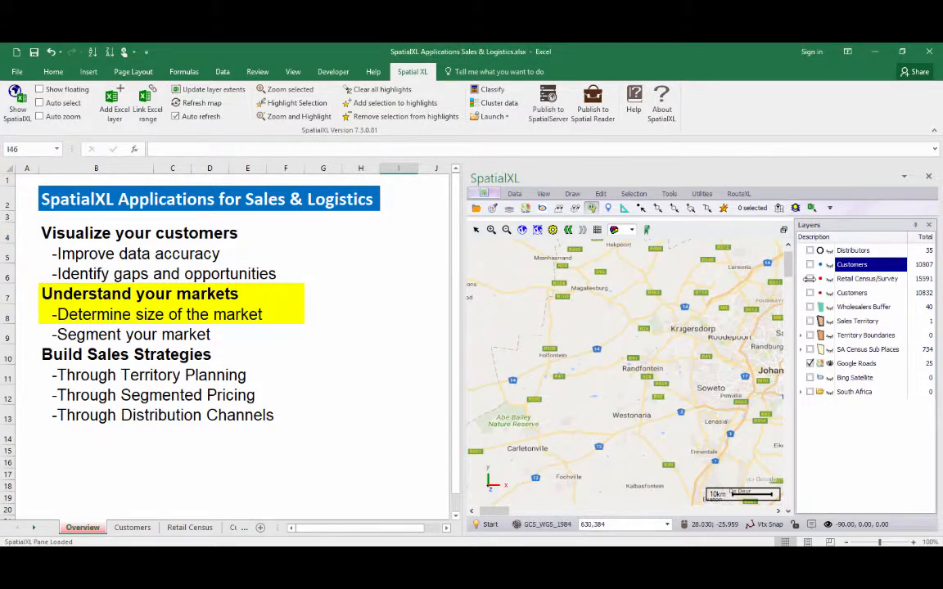
Turn on the Retail Census/Survey and Customers layers on the map
click(809, 279)
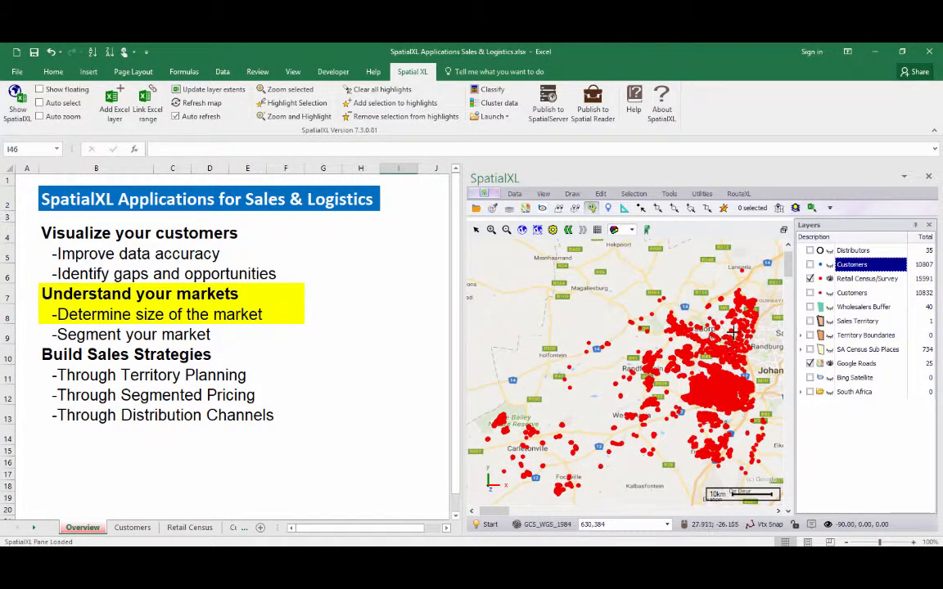
click(810, 264)
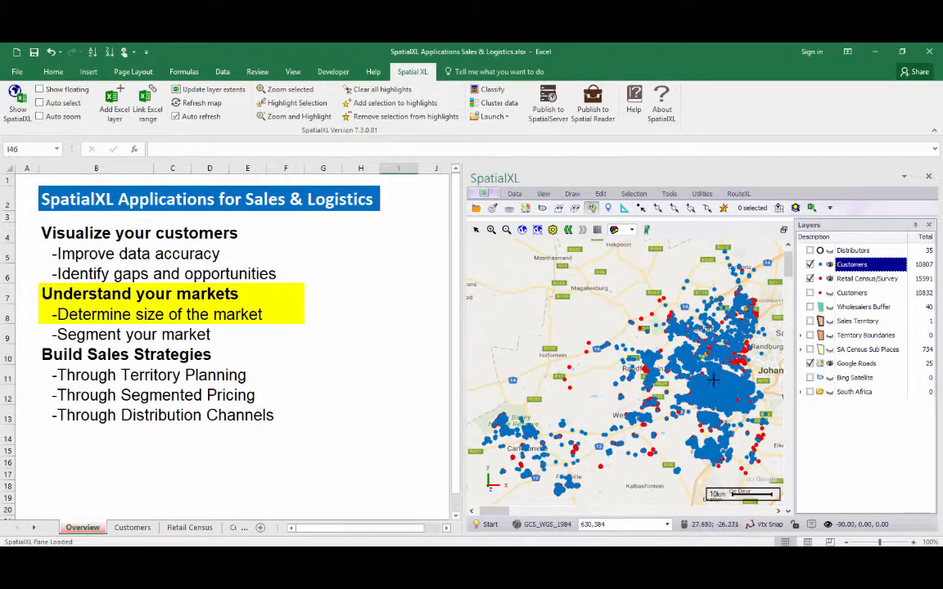
Zoom the map into the Bekkersdal area and compare customers with the Retail Census/Survey points by toggling that layer
click(18, 96)
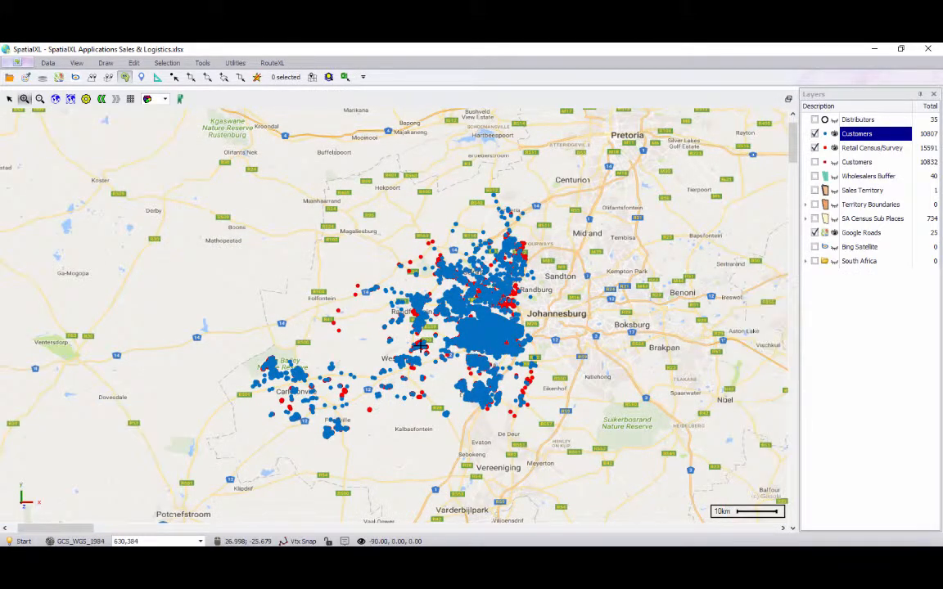
click(386, 334)
drag(356, 298, 395, 327)
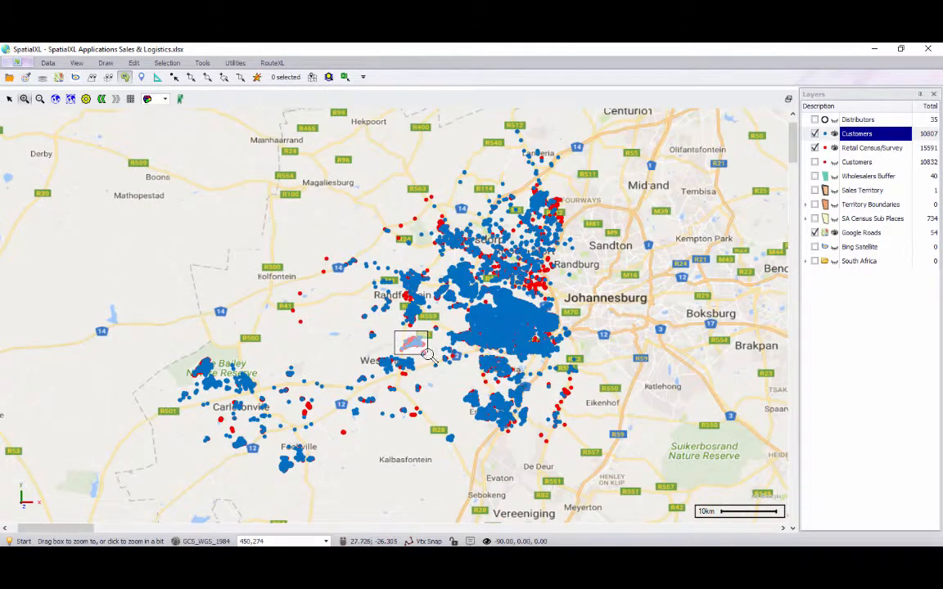
mouse_move(246, 201)
mouse_down()
mouse_move(480, 350)
mouse_move(584, 400)
mouse_up()
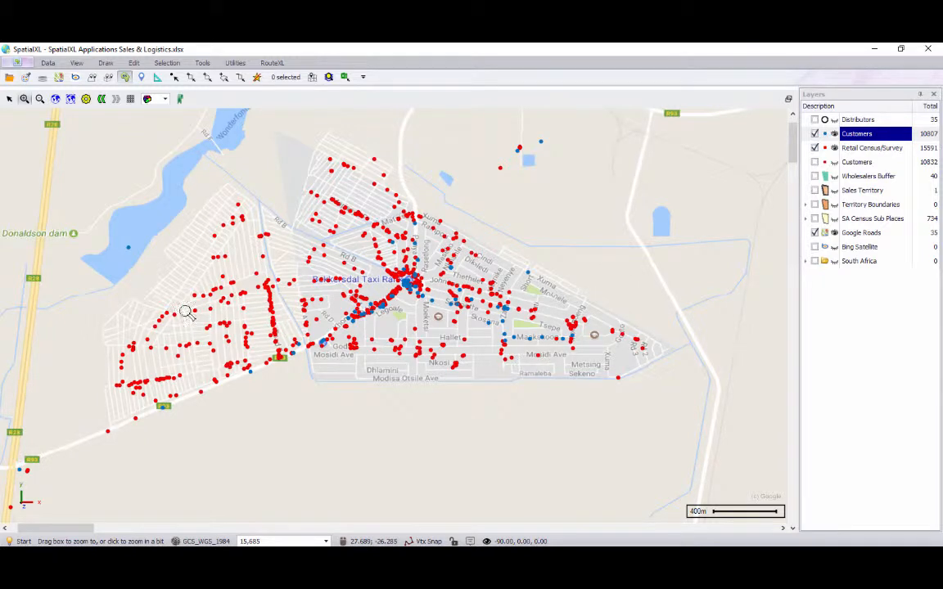
click(814, 148)
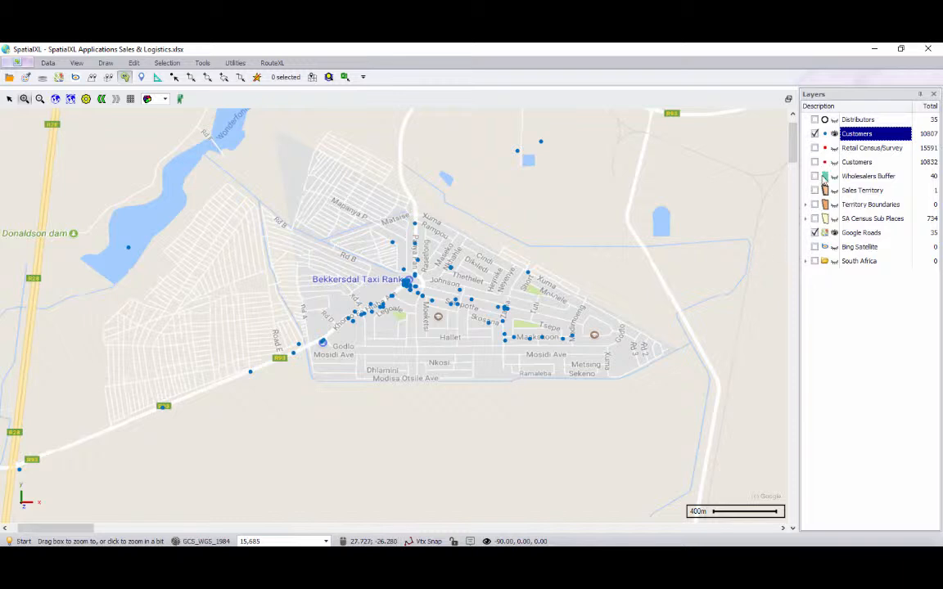
click(815, 147)
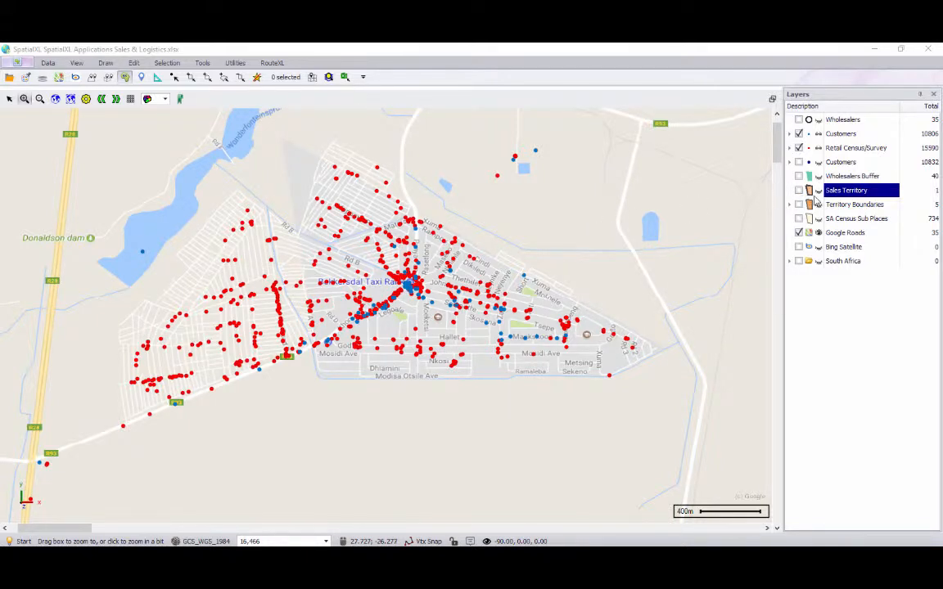
Turn on the Sales Territory layer and zoom the map to fit it
click(799, 191)
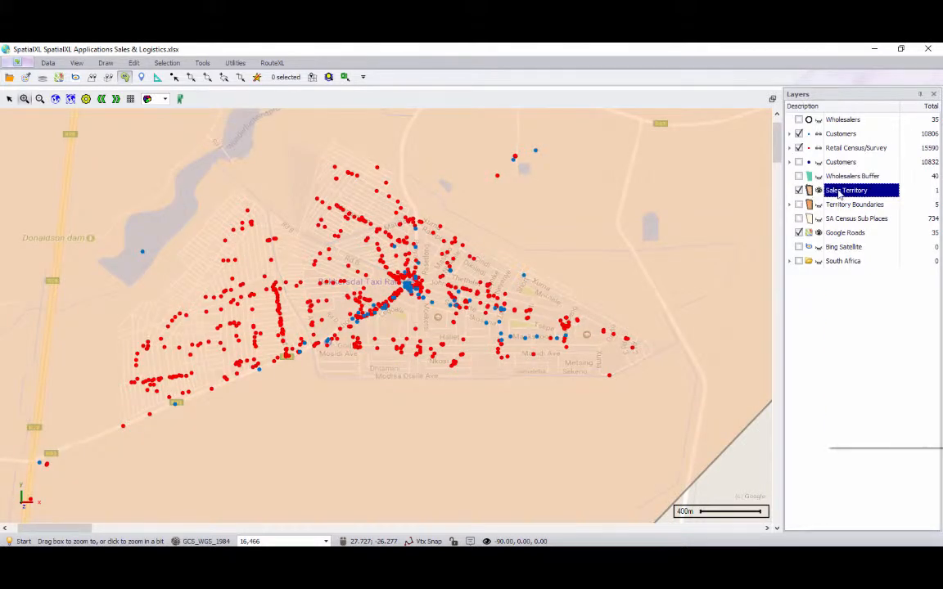
right_click(833, 186)
click(851, 222)
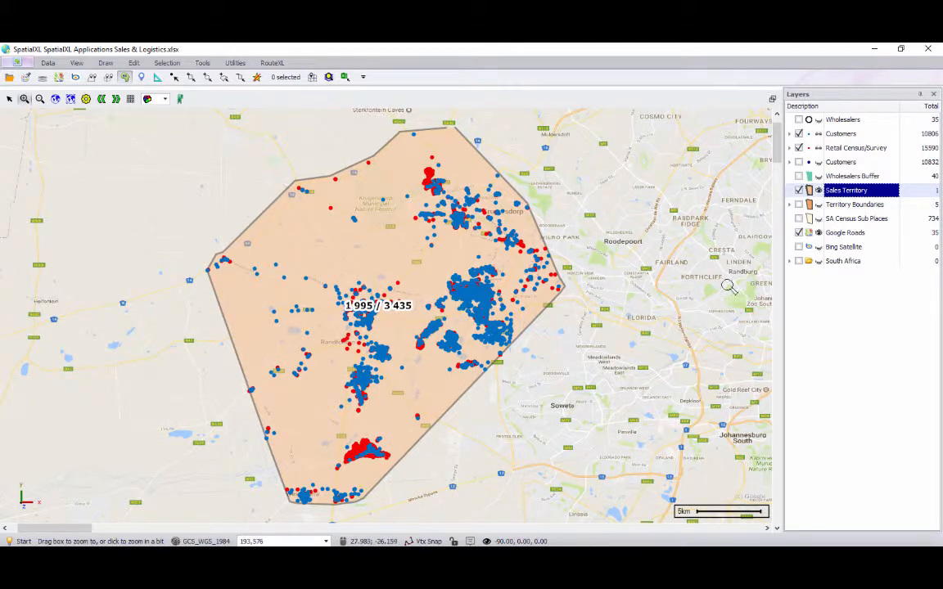
Change the text labels shown for the Sales Territory layer
right_click(850, 192)
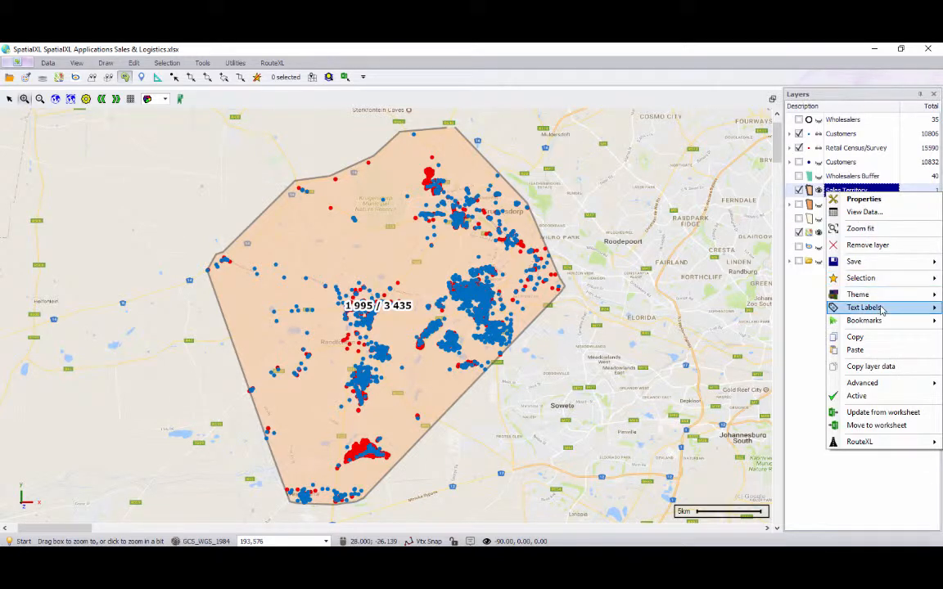
mouse_move(851, 307)
click(796, 386)
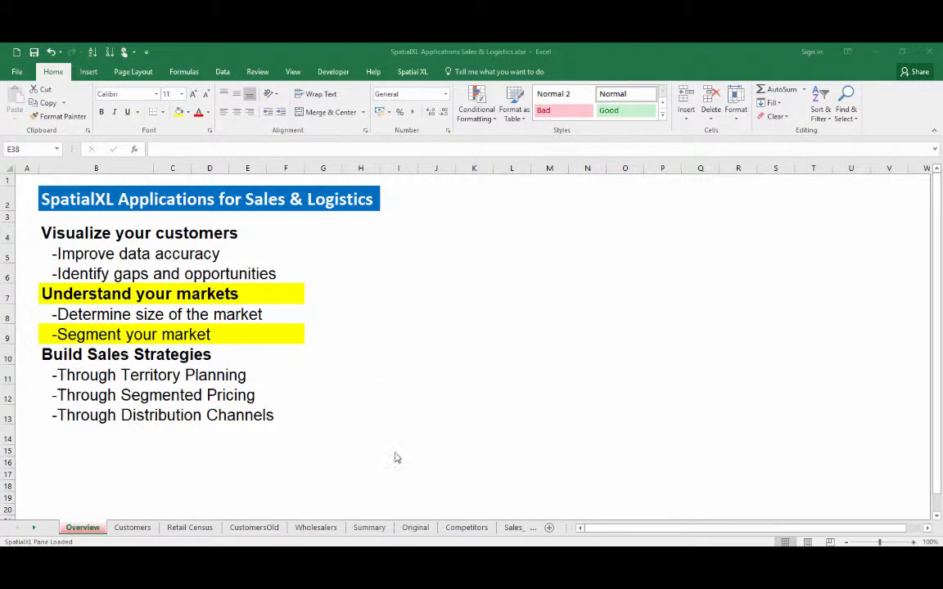
Apply the Dominant Language Group theme to the SA Census Sub Places layer
mouse_move(369, 573)
click(459, 483)
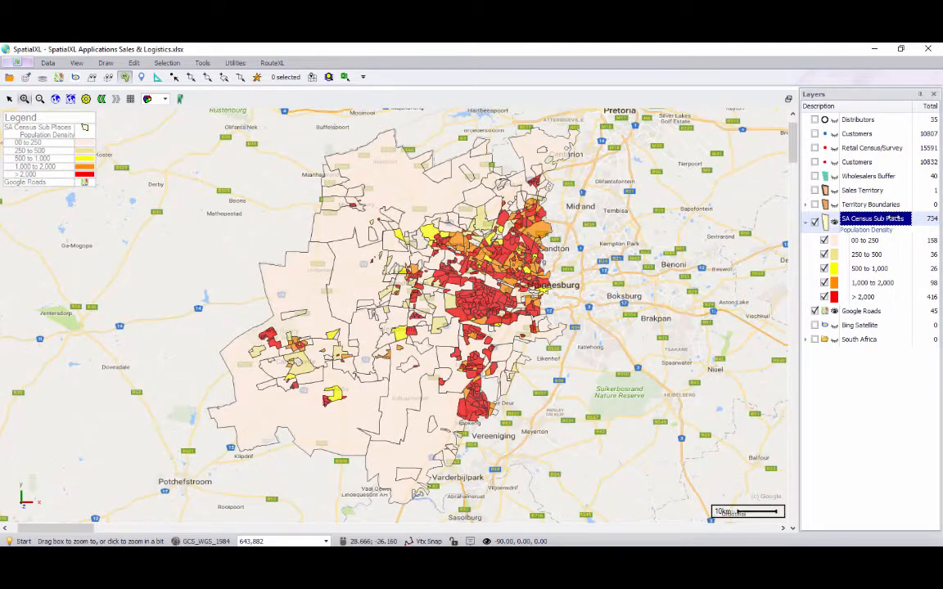
right_click(843, 220)
mouse_move(858, 322)
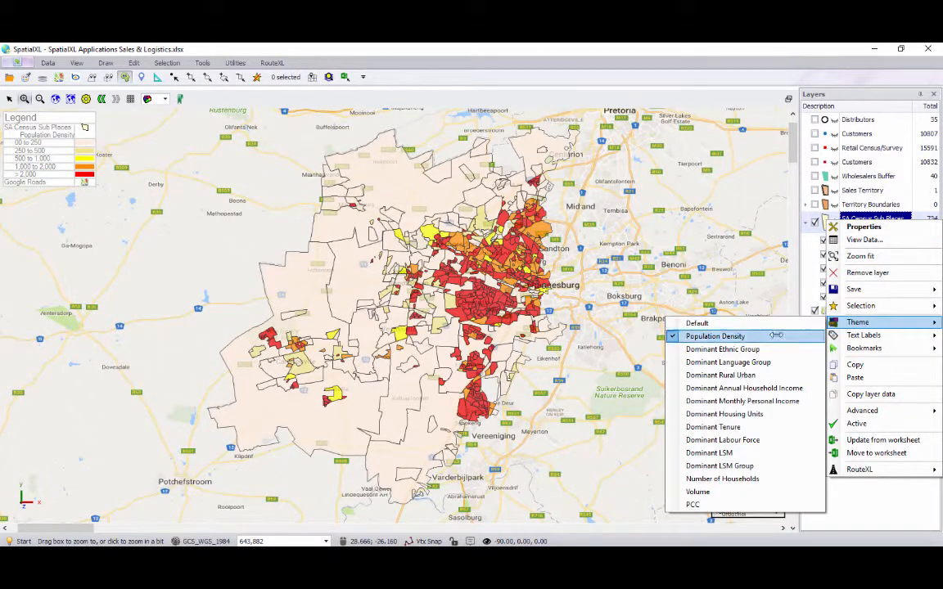
click(737, 362)
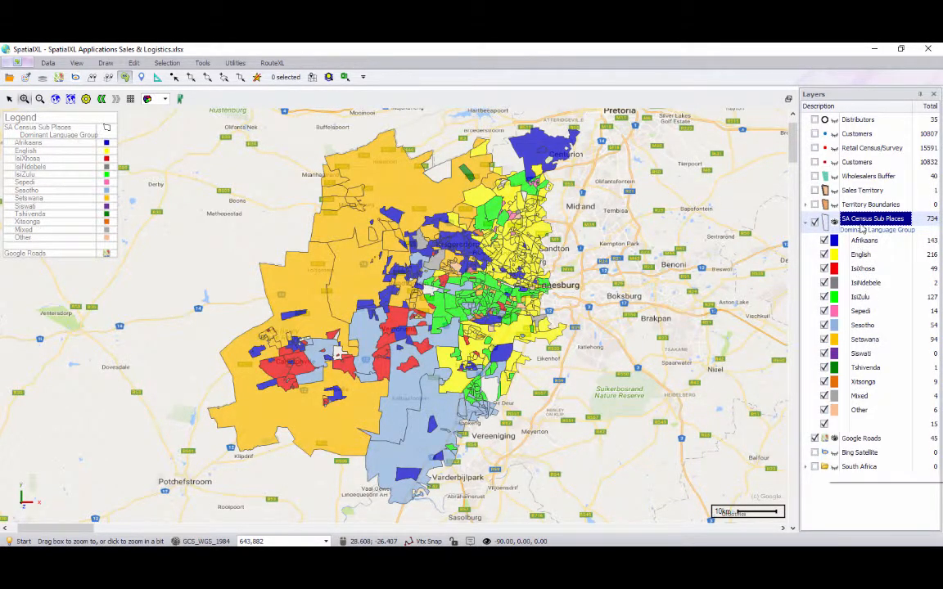
Apply the Dominant Annual Household Income theme to the SA Census Sub Places layer
right_click(829, 222)
mouse_move(878, 328)
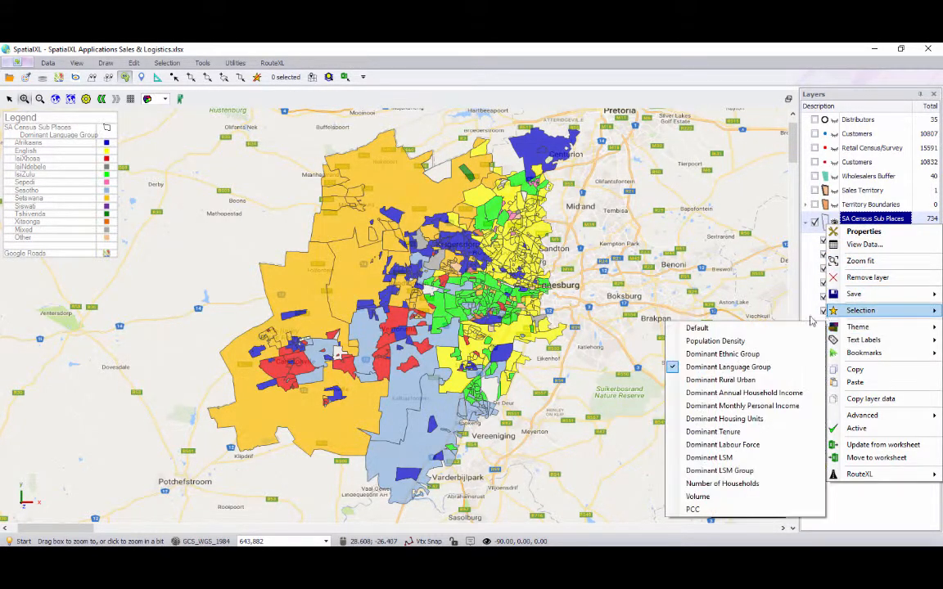
click(770, 394)
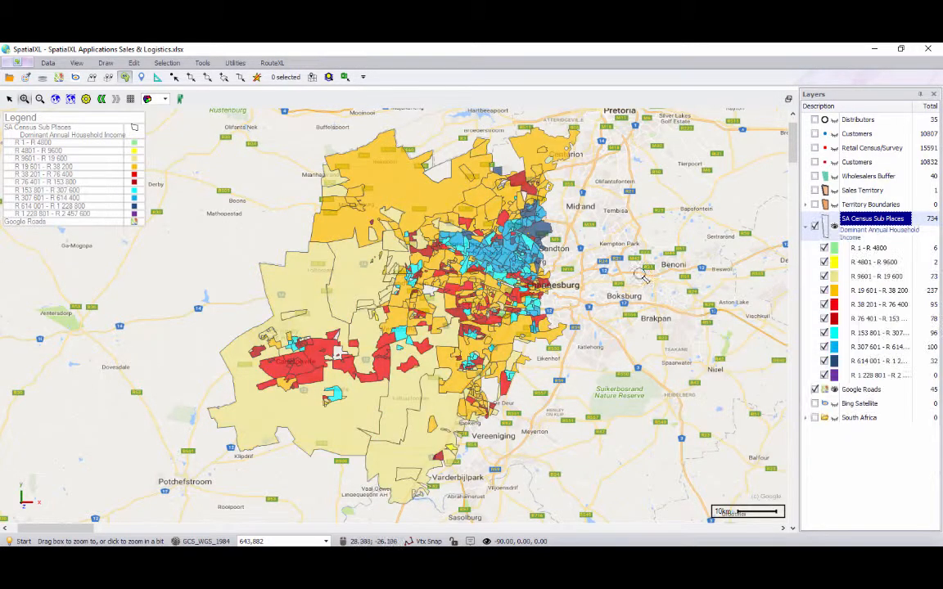
Apply the Dominant LSM theme to the SA Census Sub Places layer
right_click(828, 222)
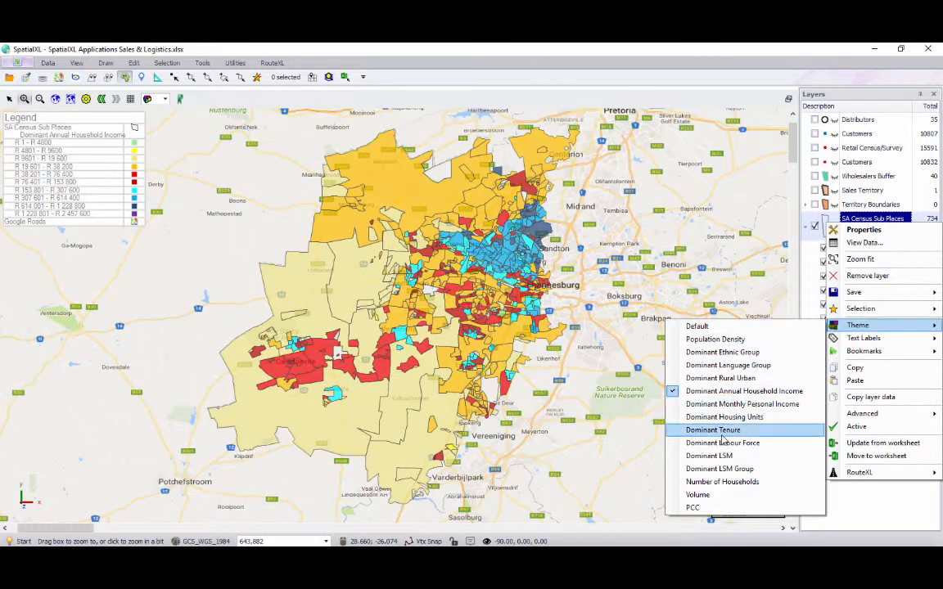
click(719, 456)
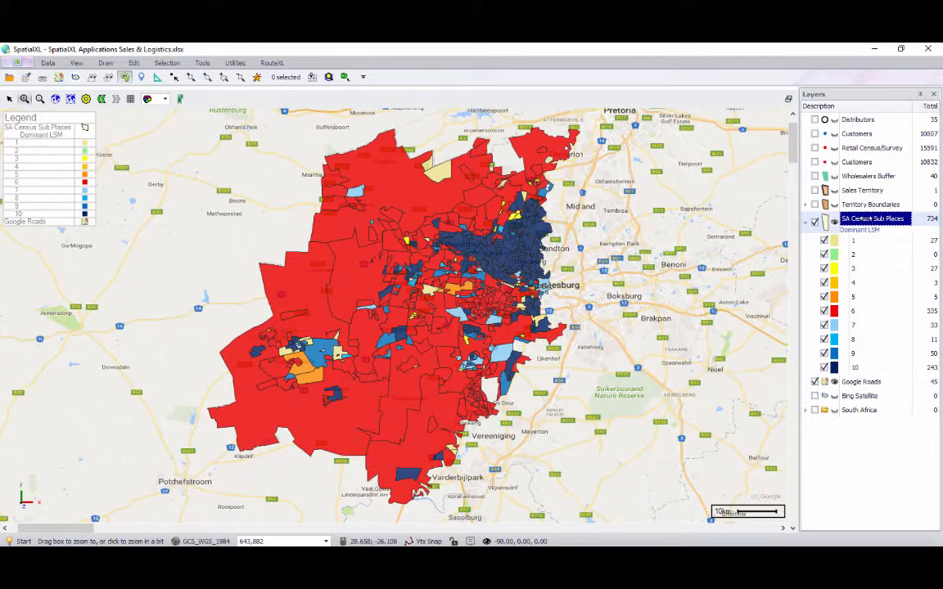
Apply the Volume theme to the SA Census Sub Places layer
right_click(866, 220)
mouse_move(856, 321)
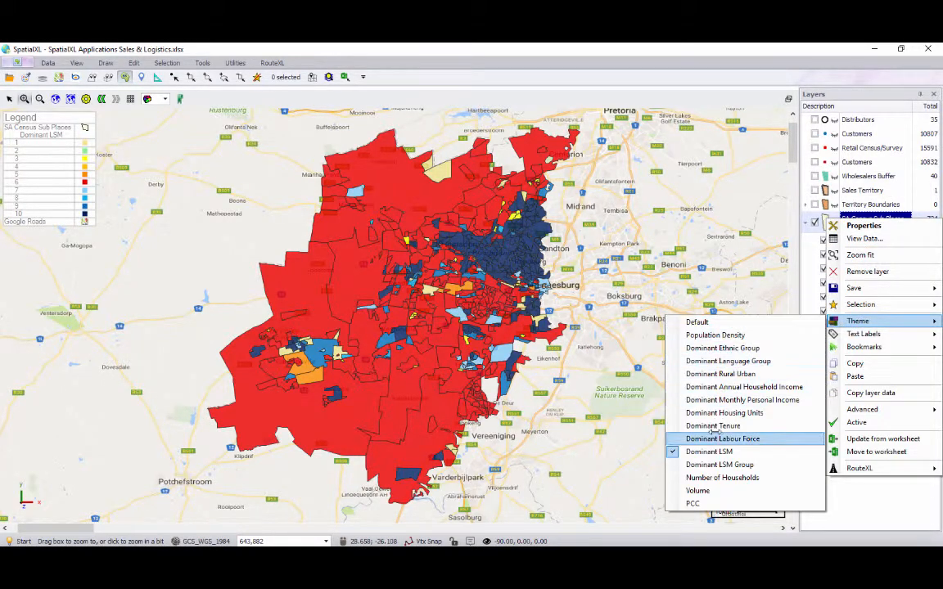
click(699, 490)
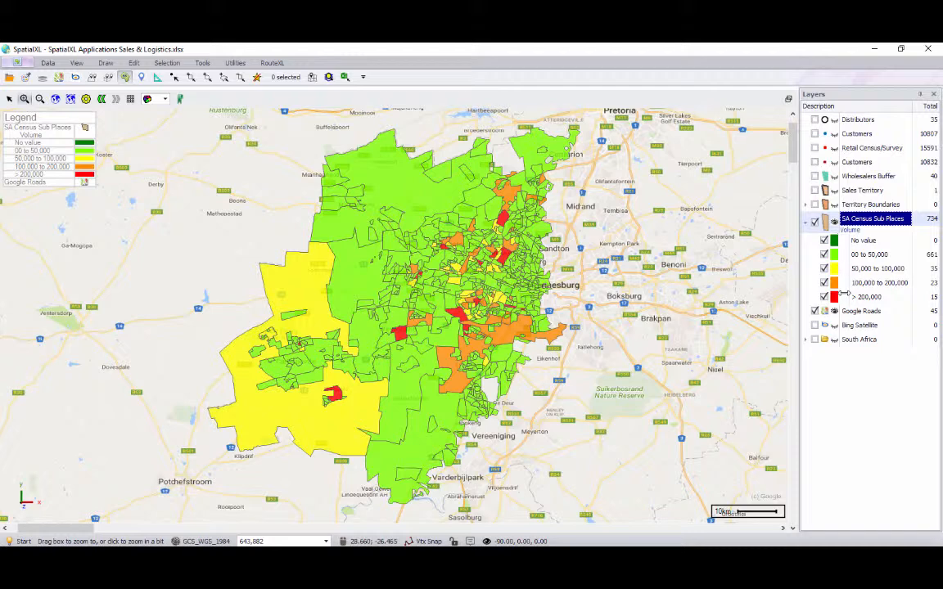
Apply the PCC theme to the SA Census Sub Places layer
right_click(866, 221)
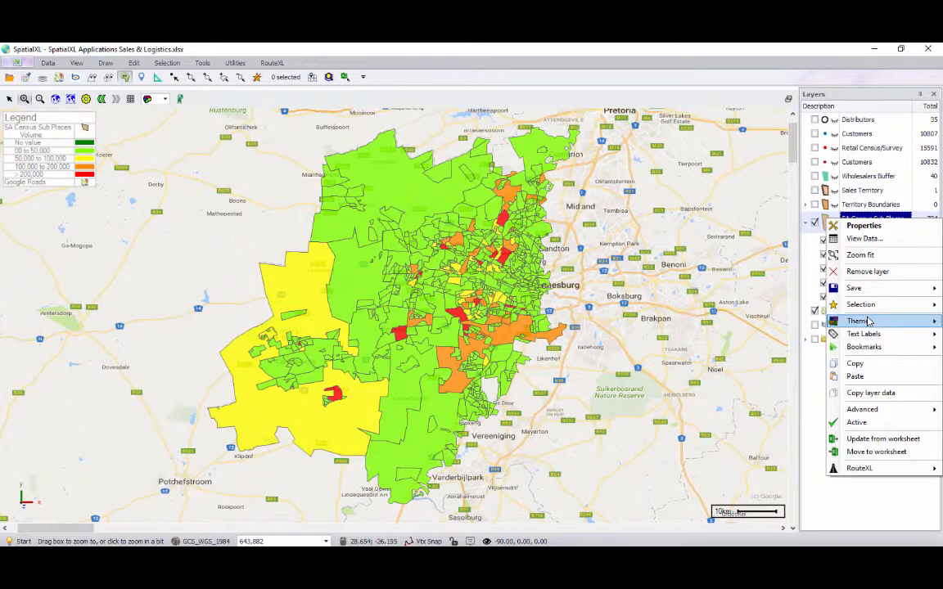
mouse_move(869, 322)
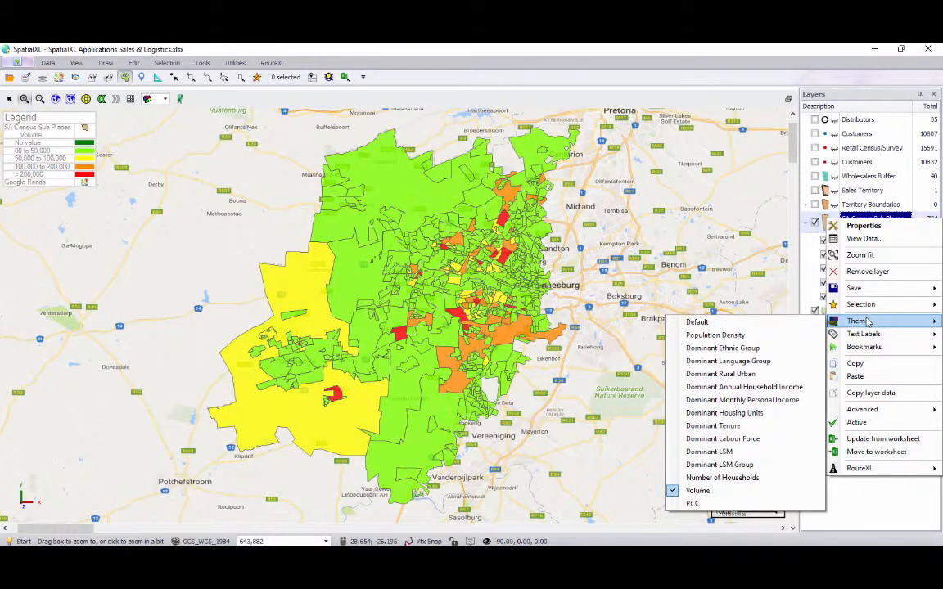
click(718, 505)
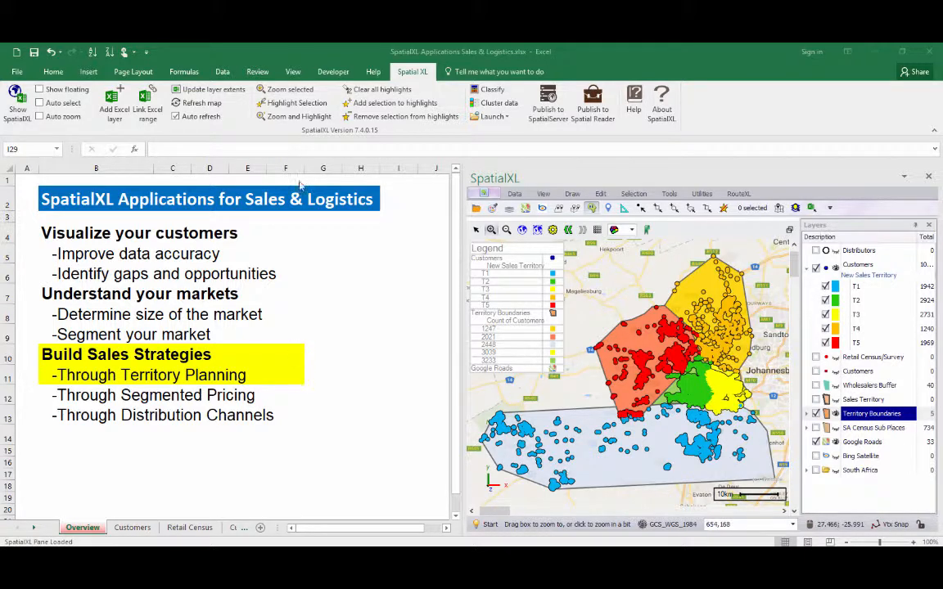
Show the map as a floating window and label the Territory Boundaries layer with Volume_Split
click(40, 90)
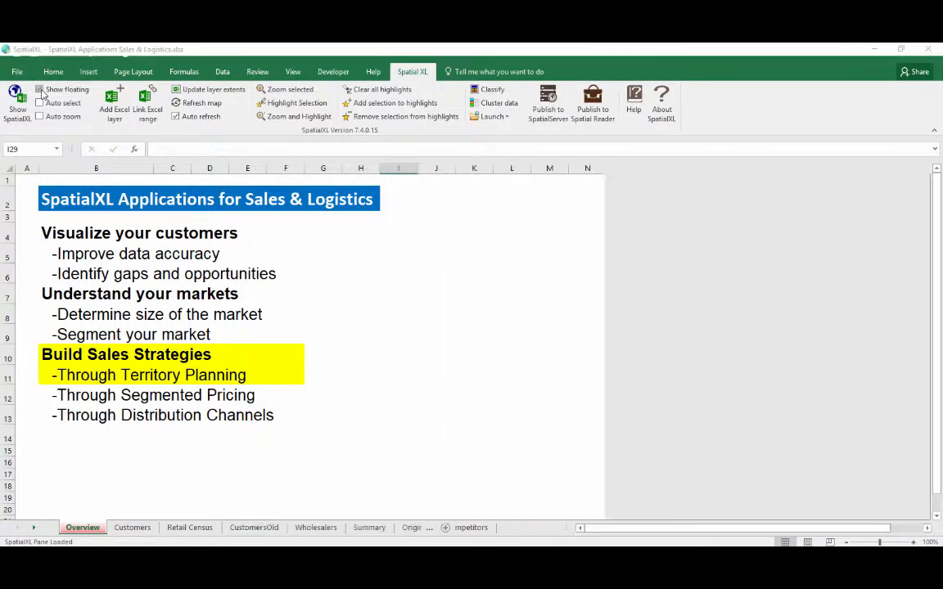
click(70, 99)
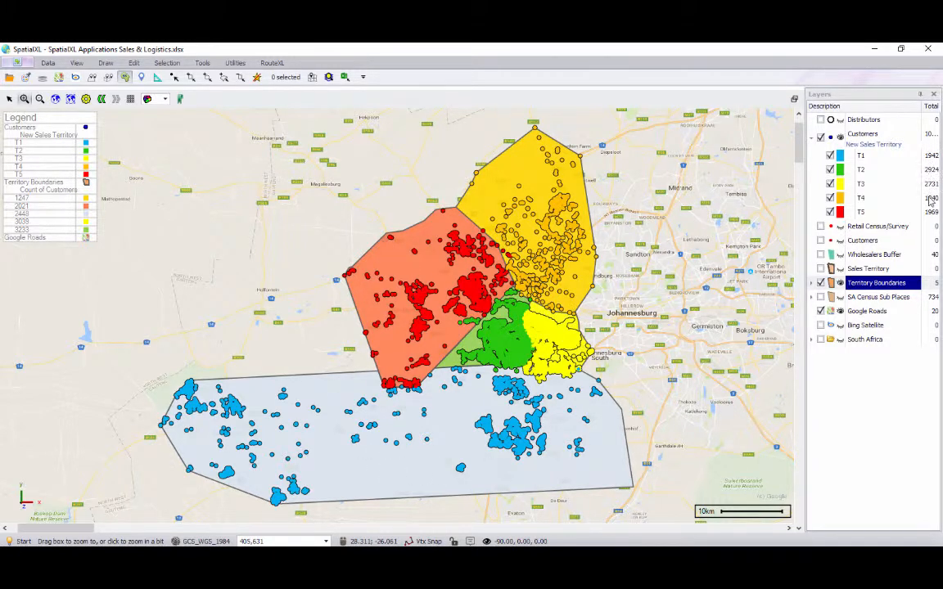
right_click(856, 288)
mouse_move(871, 404)
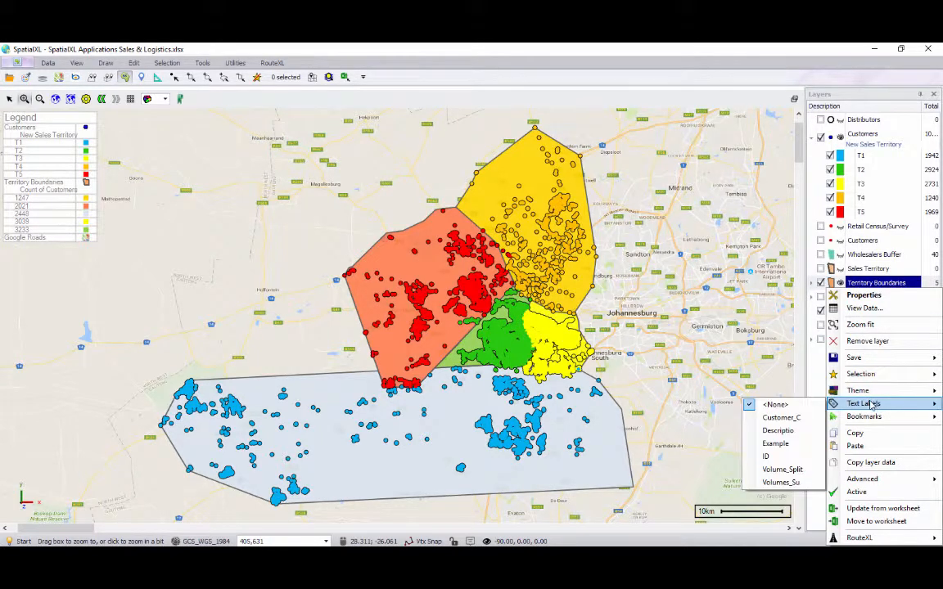
click(783, 470)
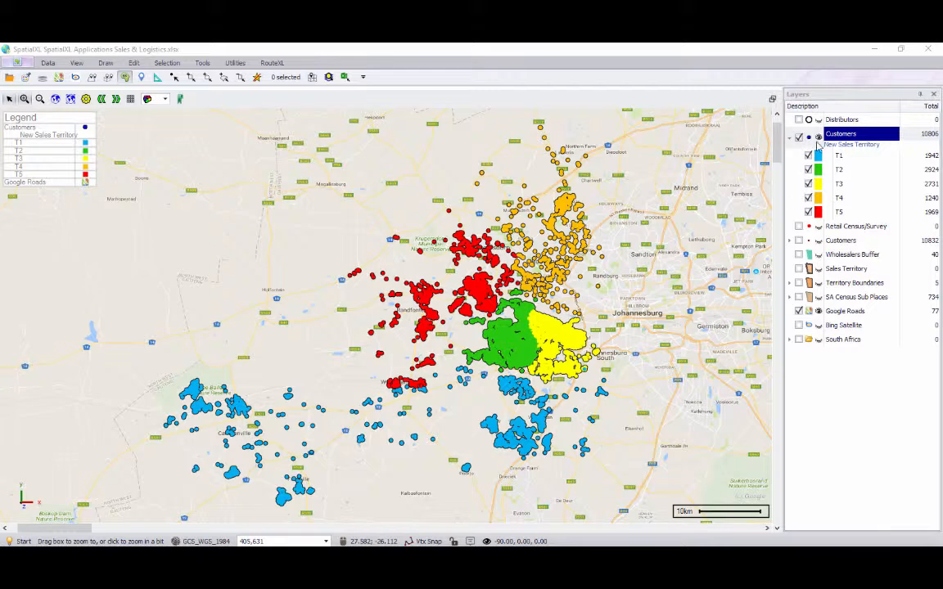
Apply the New Rep Territory theme to the Customers layer
right_click(852, 135)
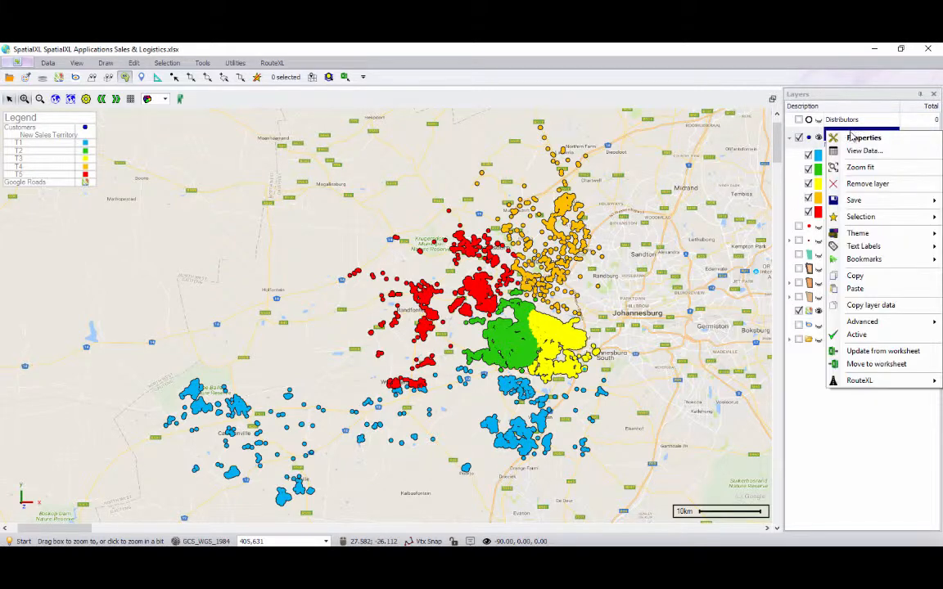
mouse_move(860, 234)
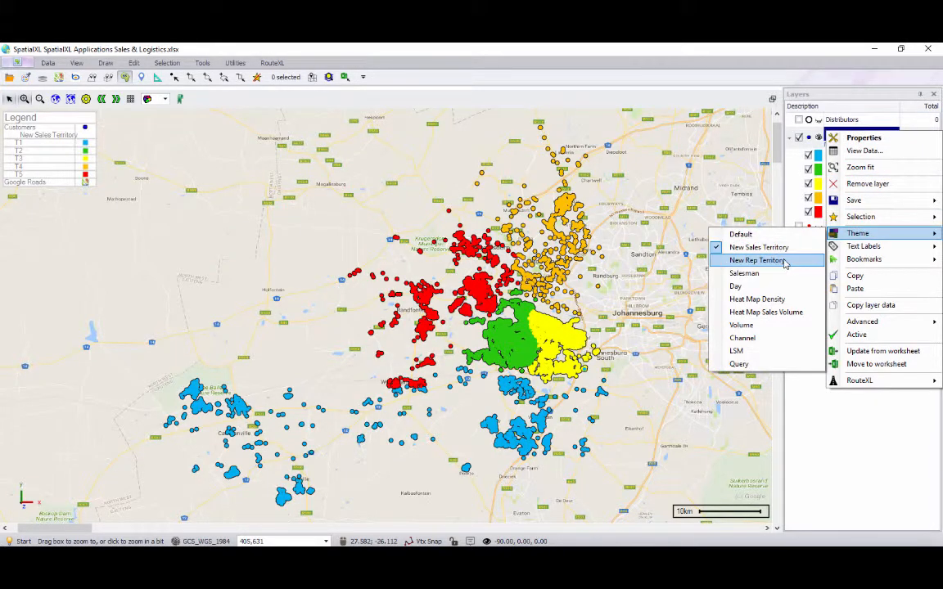
click(757, 261)
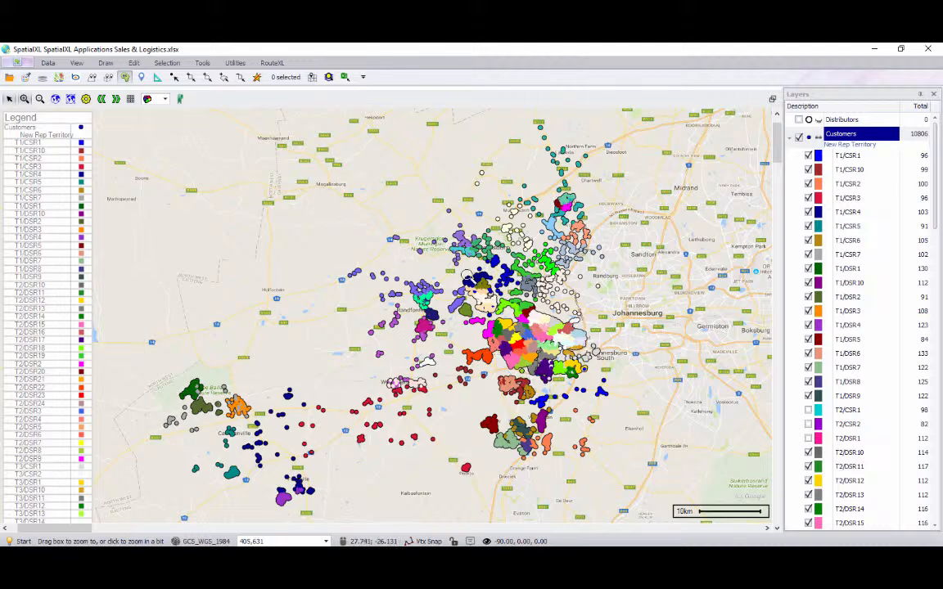
Zoom into the central customer cluster and apply the Day theme to the Customers layer
drag(481, 318, 586, 358)
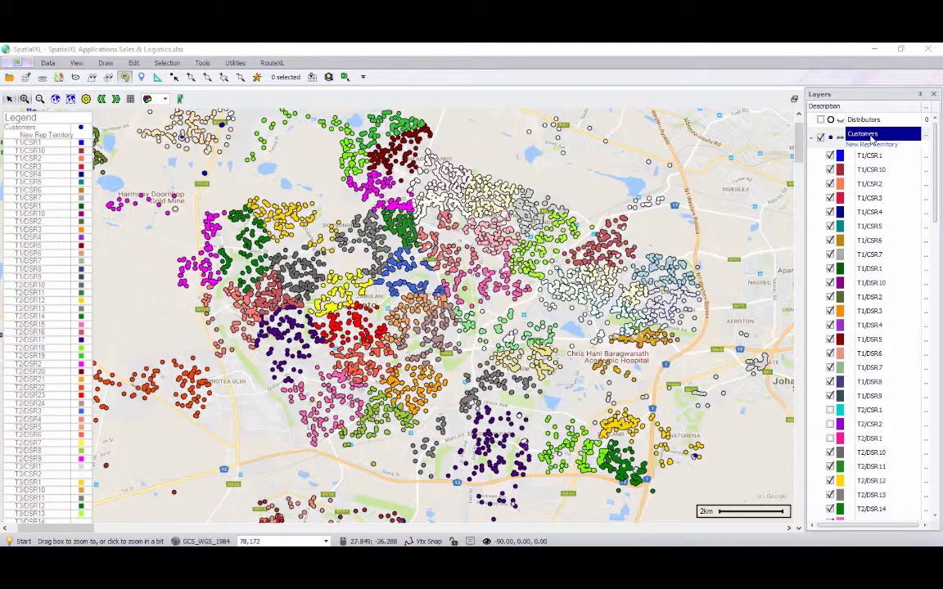
right_click(873, 139)
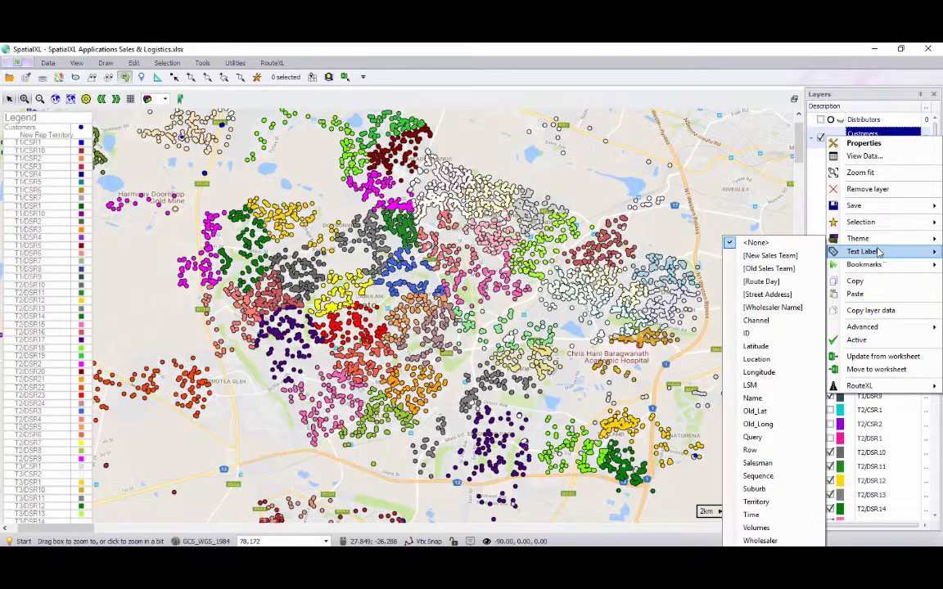
mouse_move(839, 238)
click(735, 291)
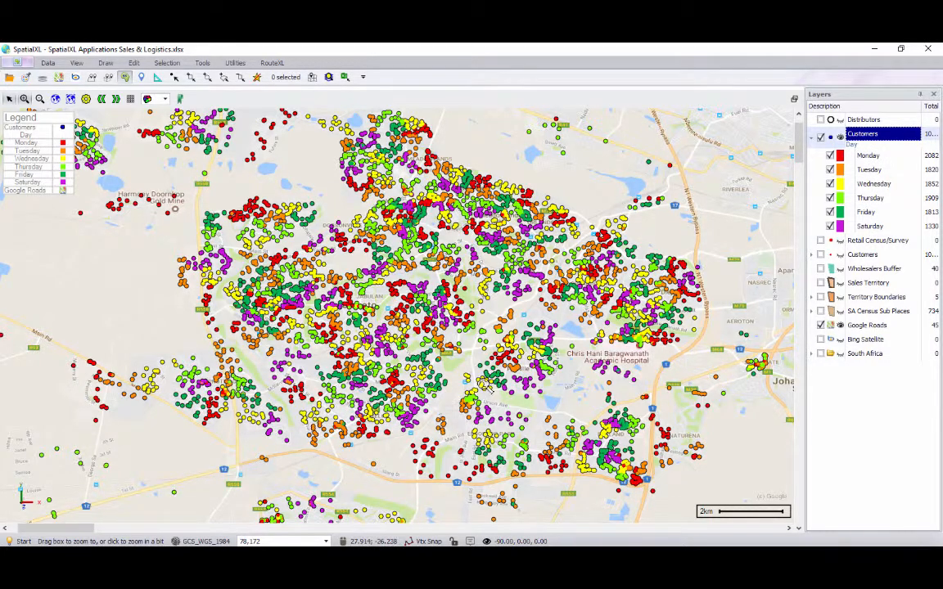
Filter the Customers sheet's Territory column to T2/DSR12 and zoom the map into the filtered customers
mouse_move(352, 565)
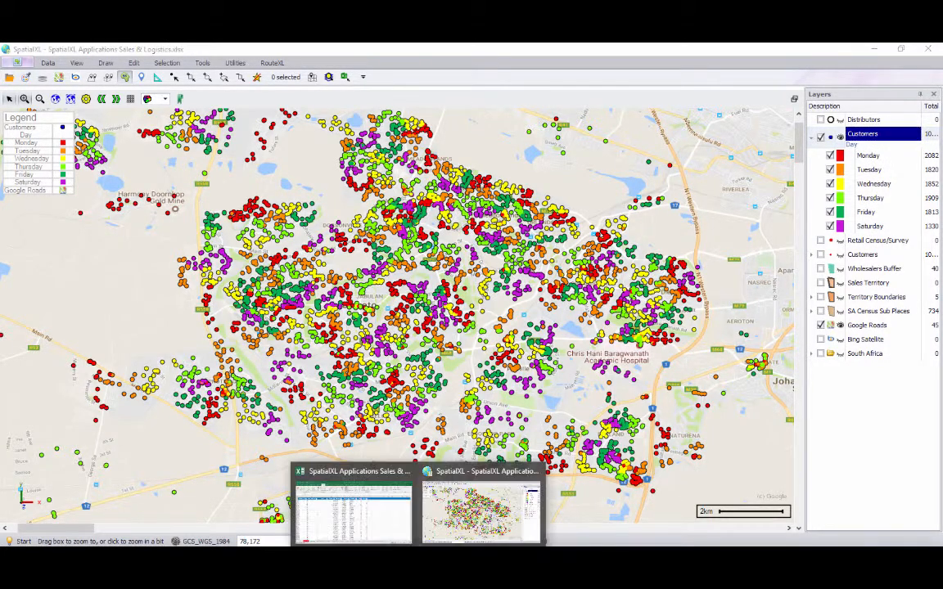
click(354, 479)
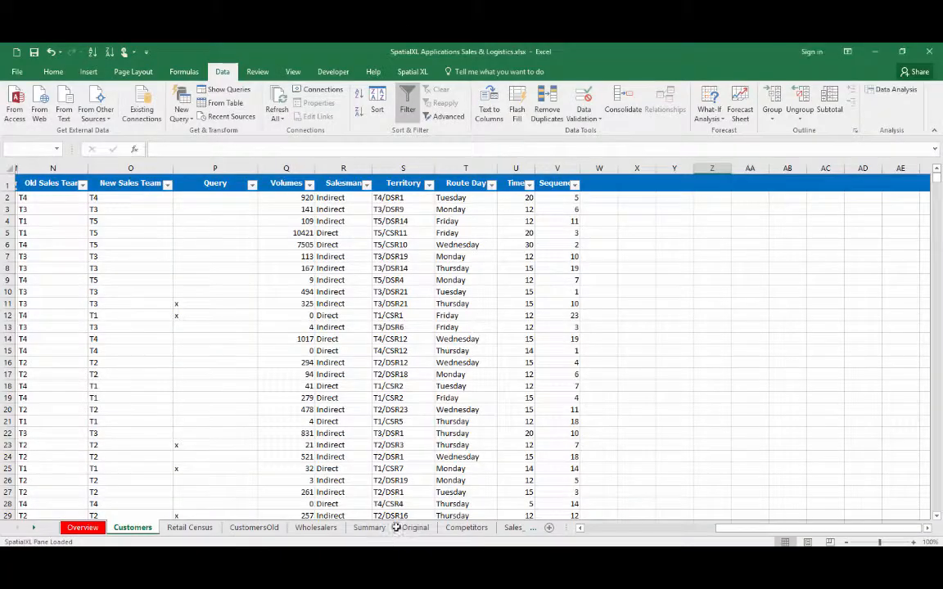
click(429, 183)
click(388, 282)
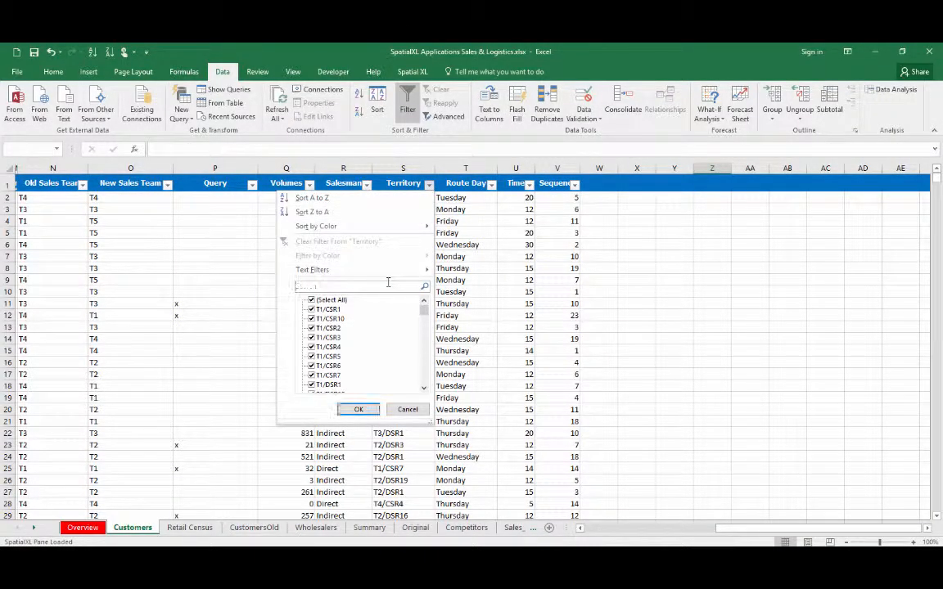
text(t2/dsr12)
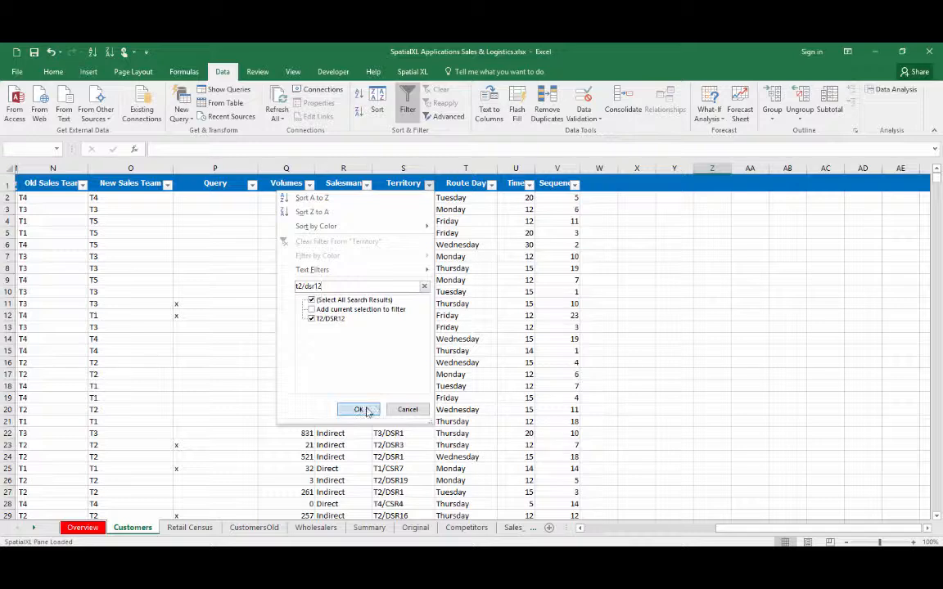
click(358, 409)
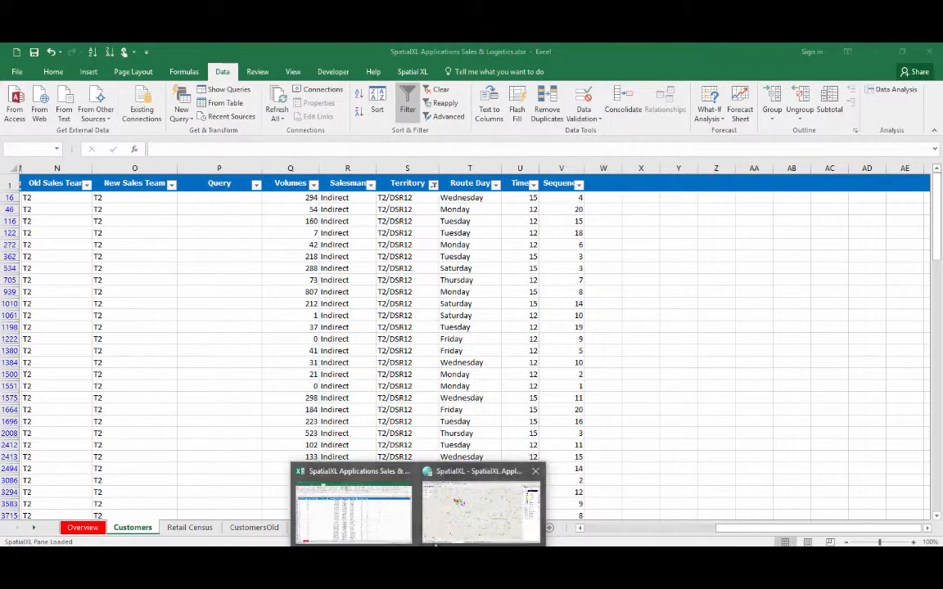
click(442, 489)
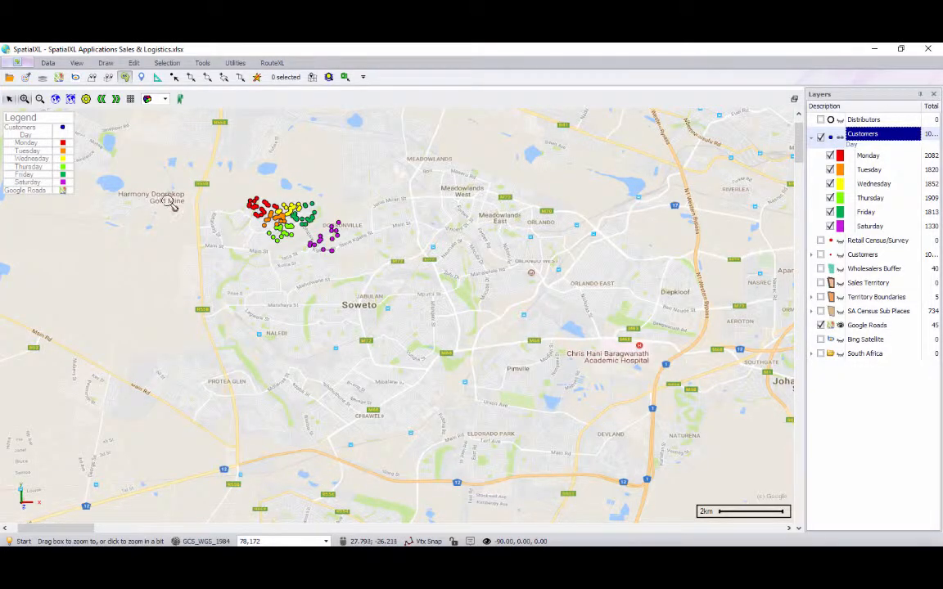
drag(228, 189, 364, 258)
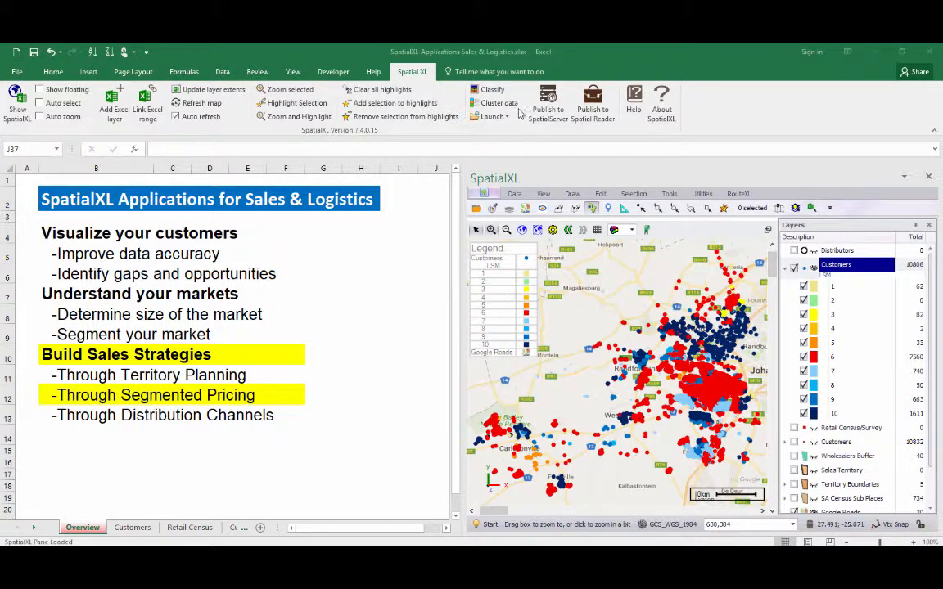
Open the Customers sheet and apply the Channel theme to the Customers layer
click(134, 528)
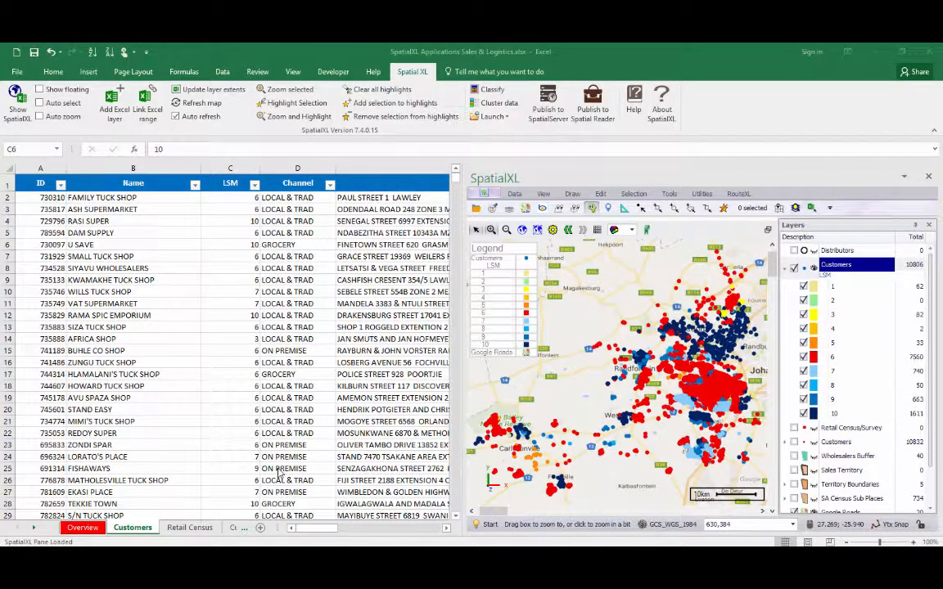
right_click(828, 270)
mouse_move(860, 373)
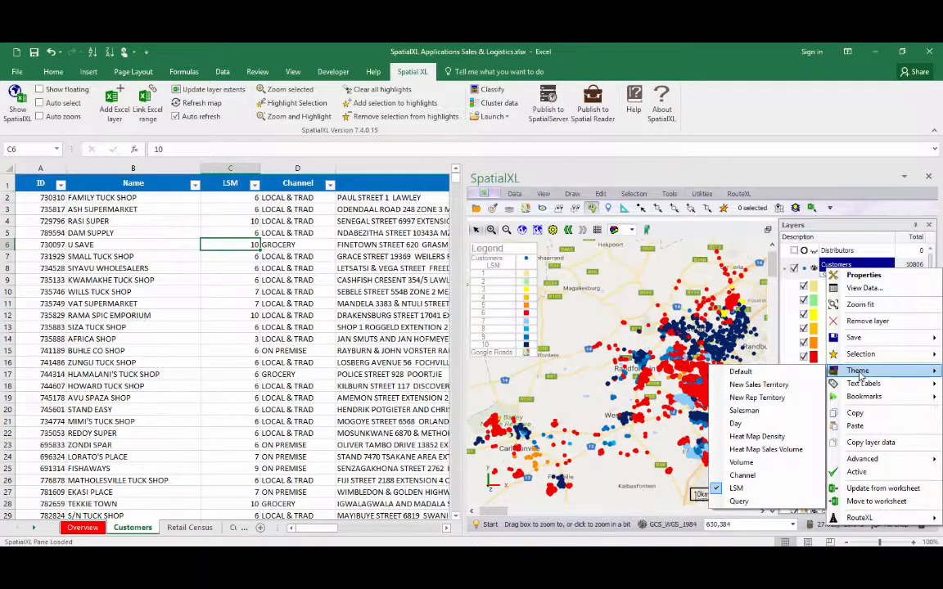
click(763, 476)
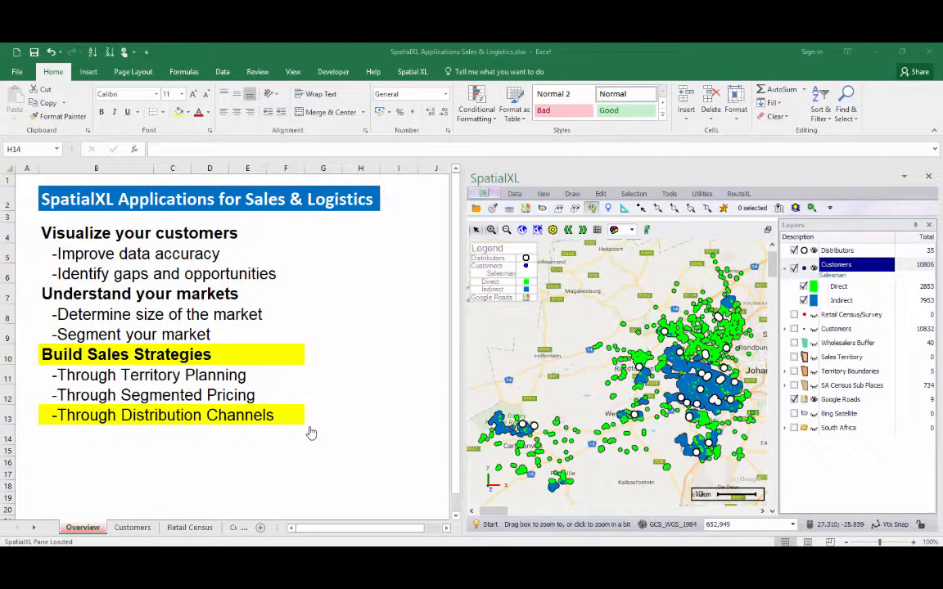
Turn on the Wholesalers Buffer layer to show buffers around the customer clusters
click(493, 230)
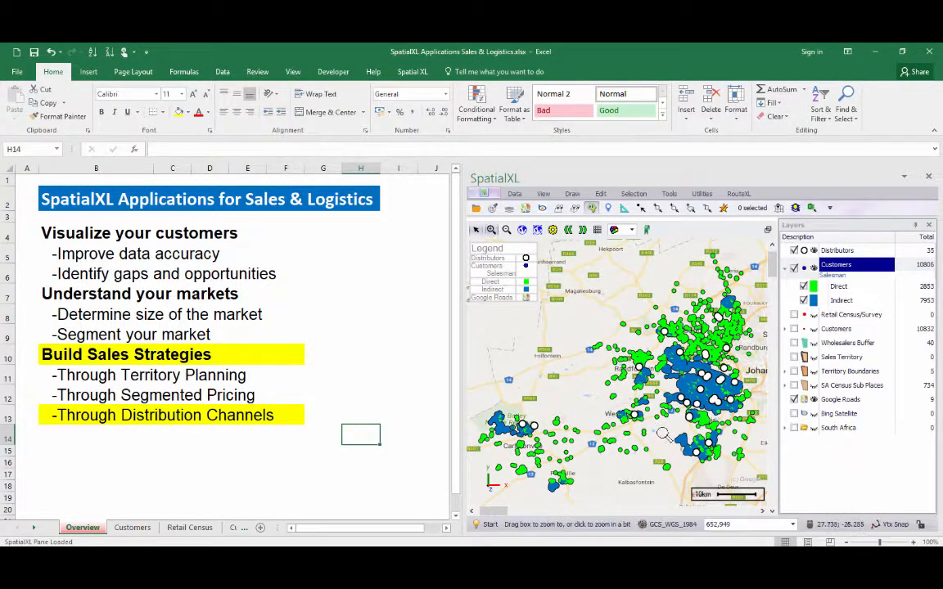
drag(542, 351, 663, 442)
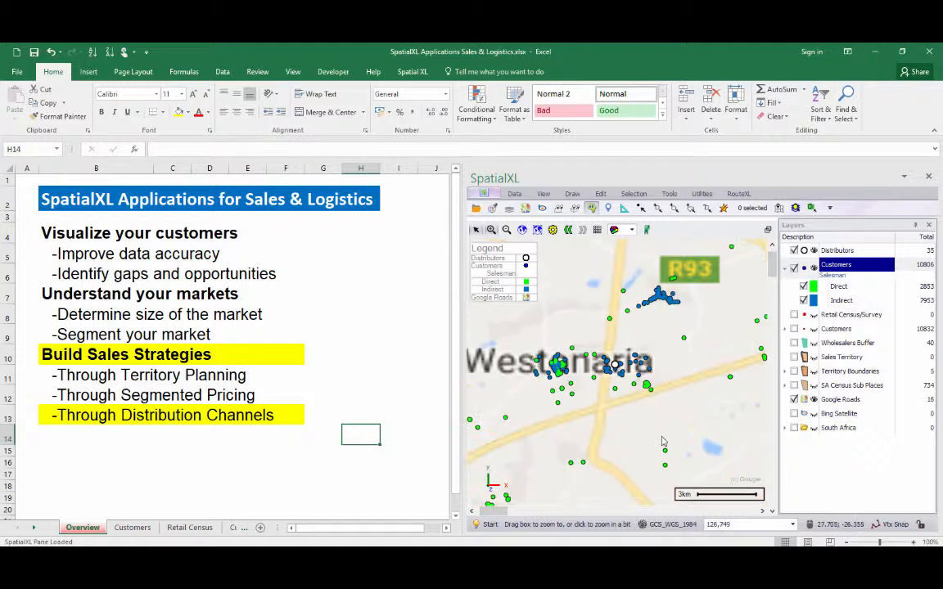
click(794, 343)
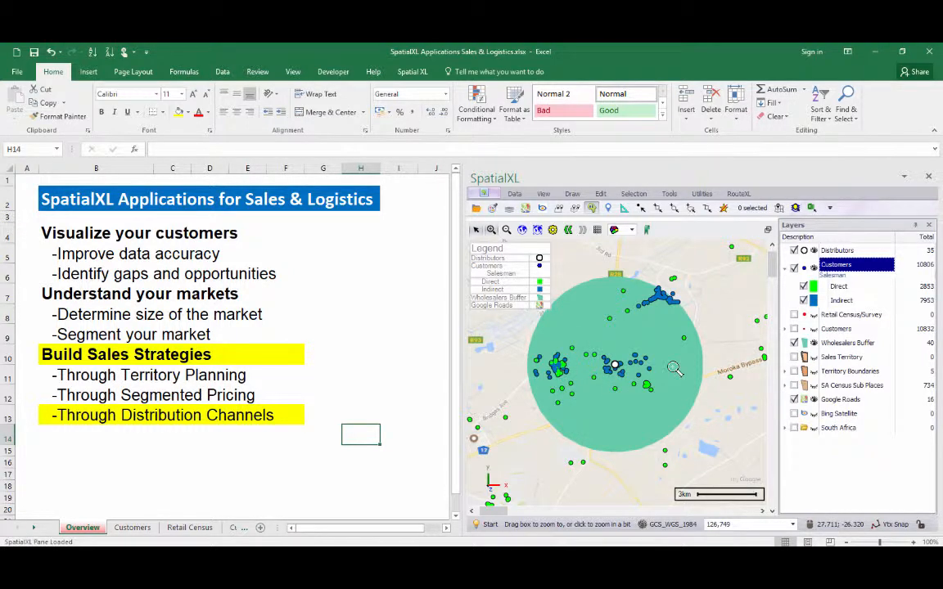
click(537, 230)
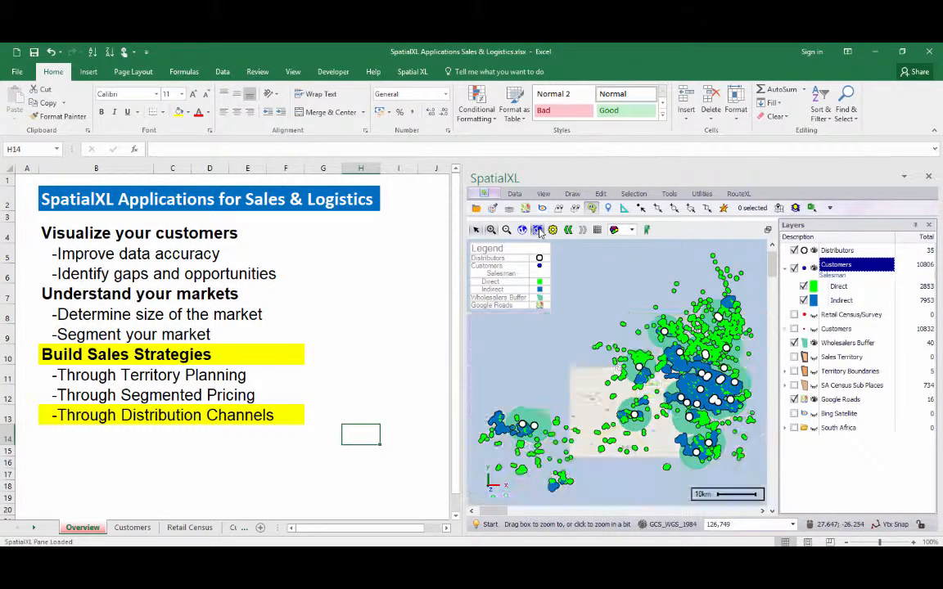